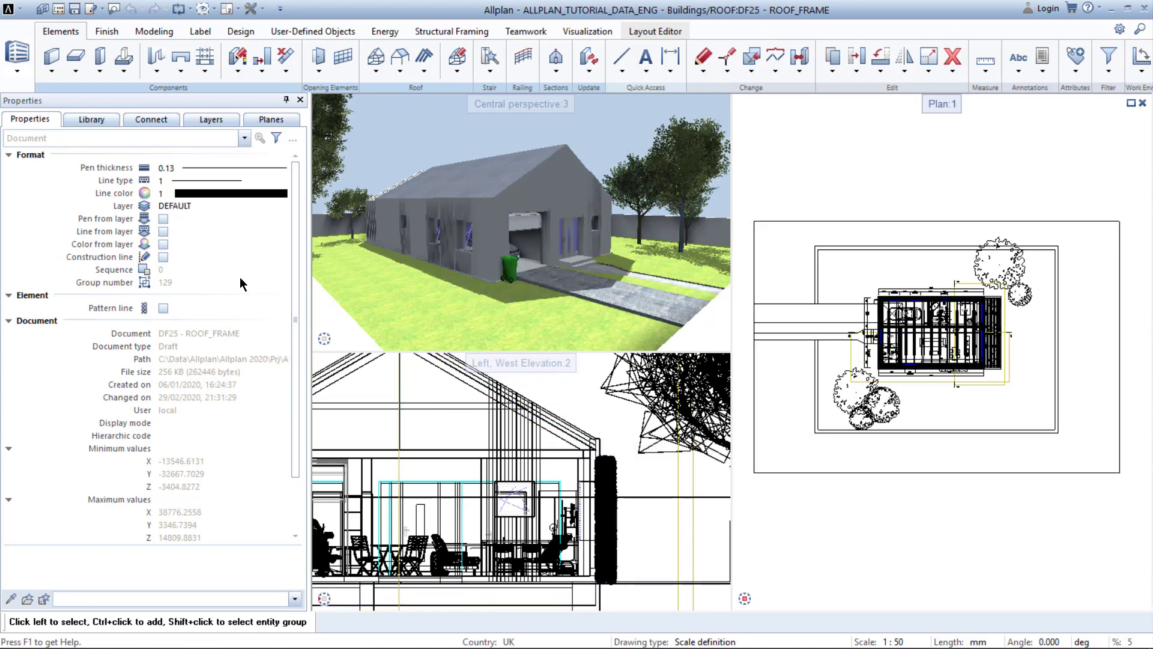
# - Filter the Layers tab to list only layers used in open documents
pyautogui.click(214, 131)
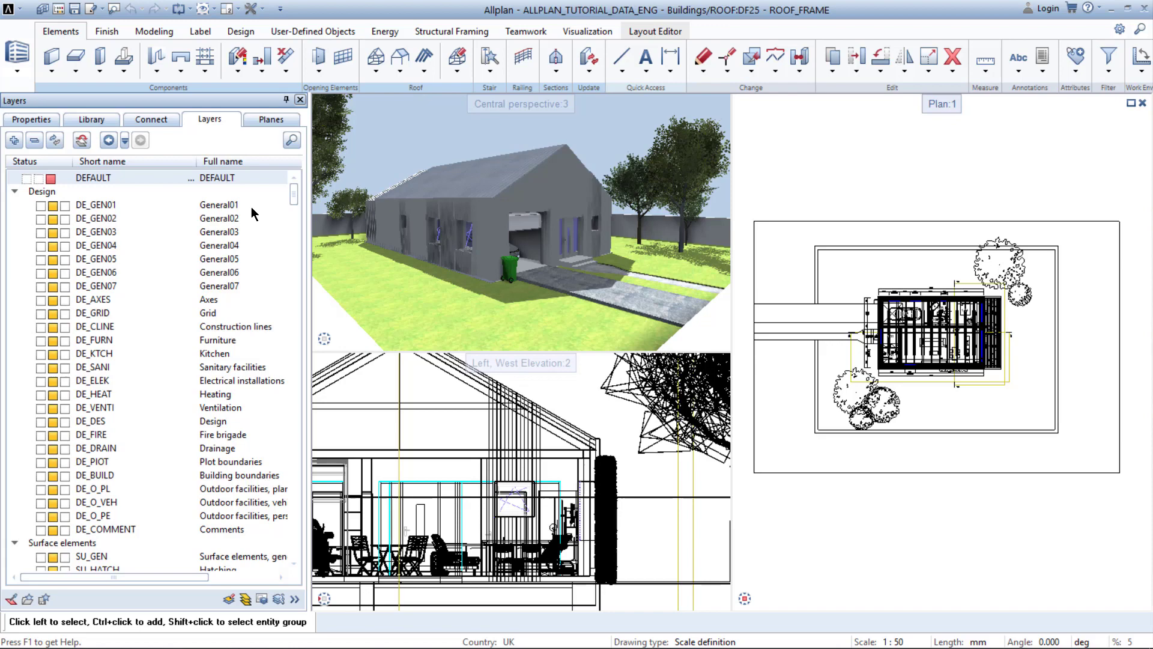
pyautogui.scroll(-3, 252, 213)
pyautogui.scroll(-5, 252, 213)
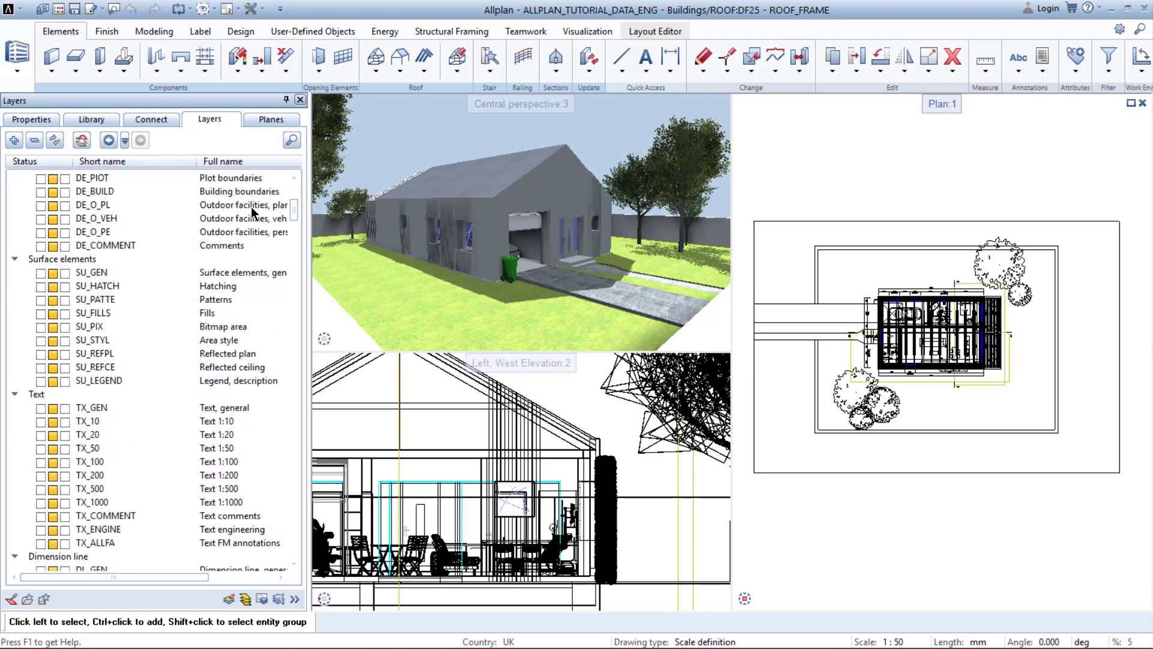
pyautogui.scroll(-5, 253, 212)
pyautogui.scroll(-3, 252, 212)
pyautogui.scroll(-5, 252, 213)
pyautogui.scroll(-5, 252, 213)
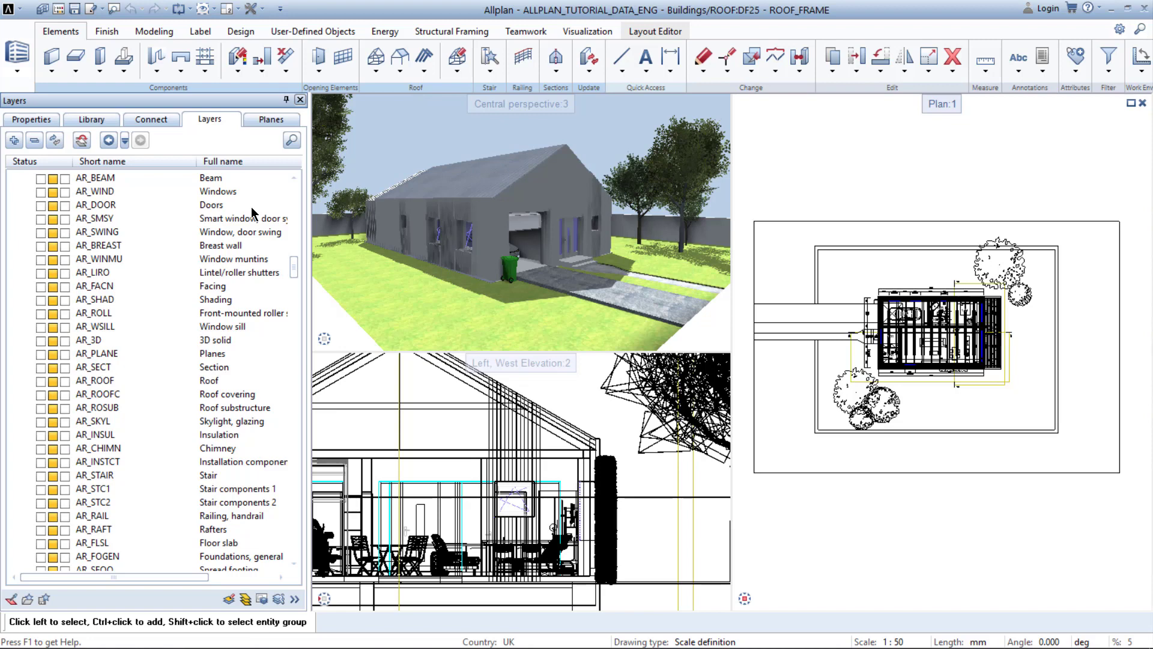
pyautogui.rightClick(258, 205)
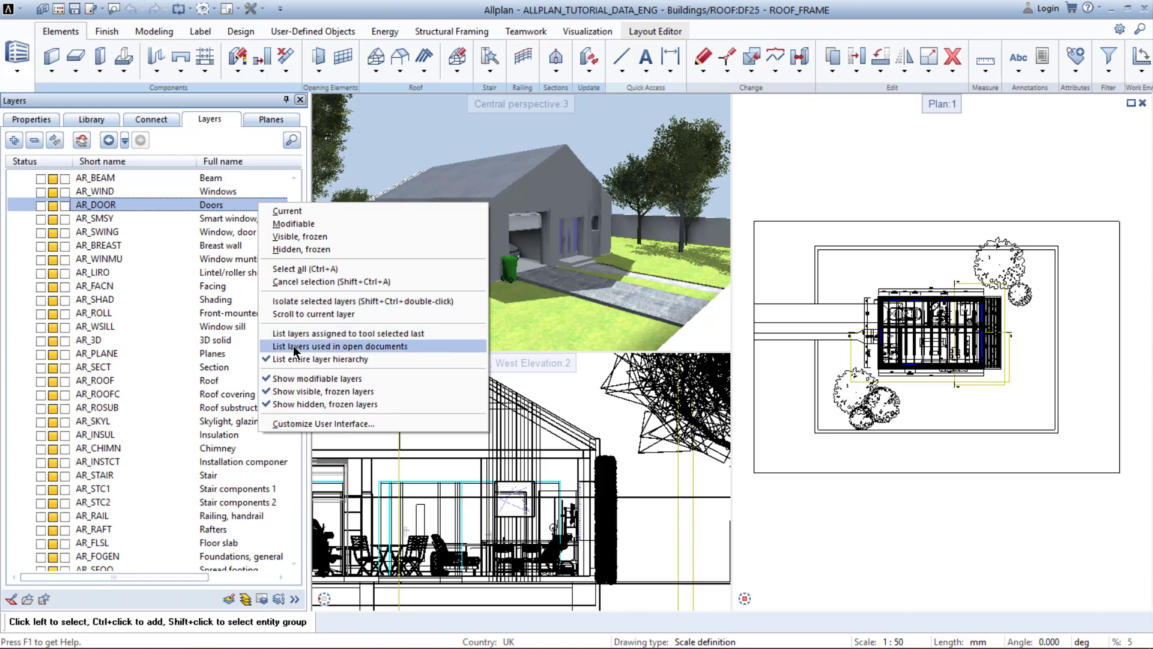
pyautogui.click(292, 345)
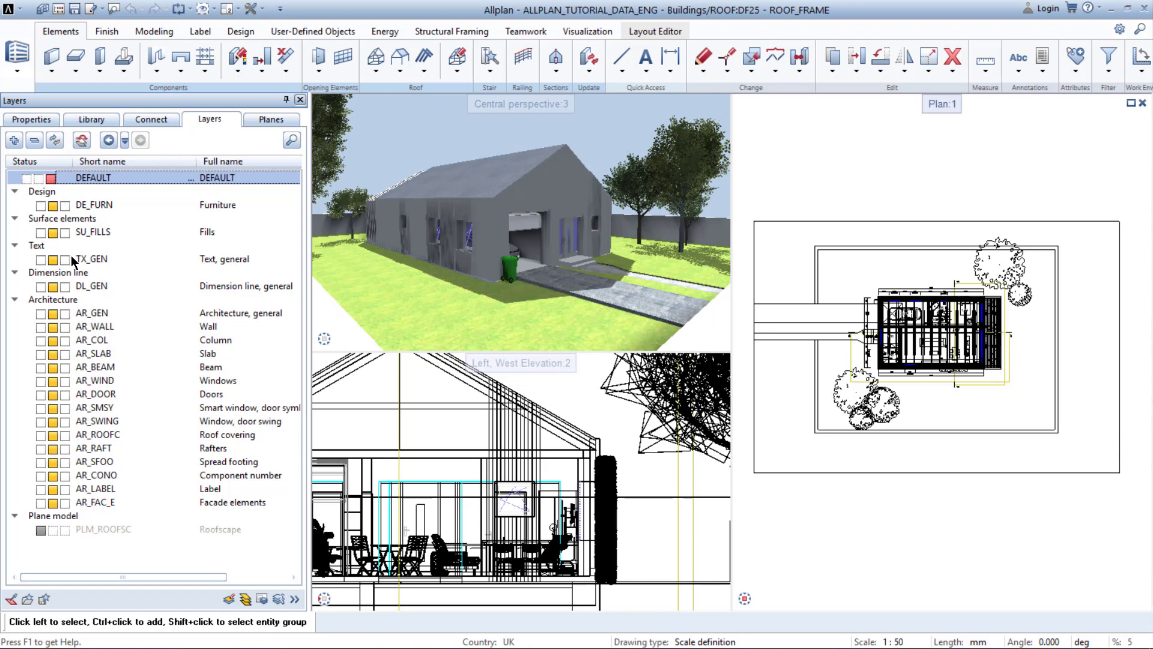
pyautogui.click(65, 326)
pyautogui.rightClick(66, 327)
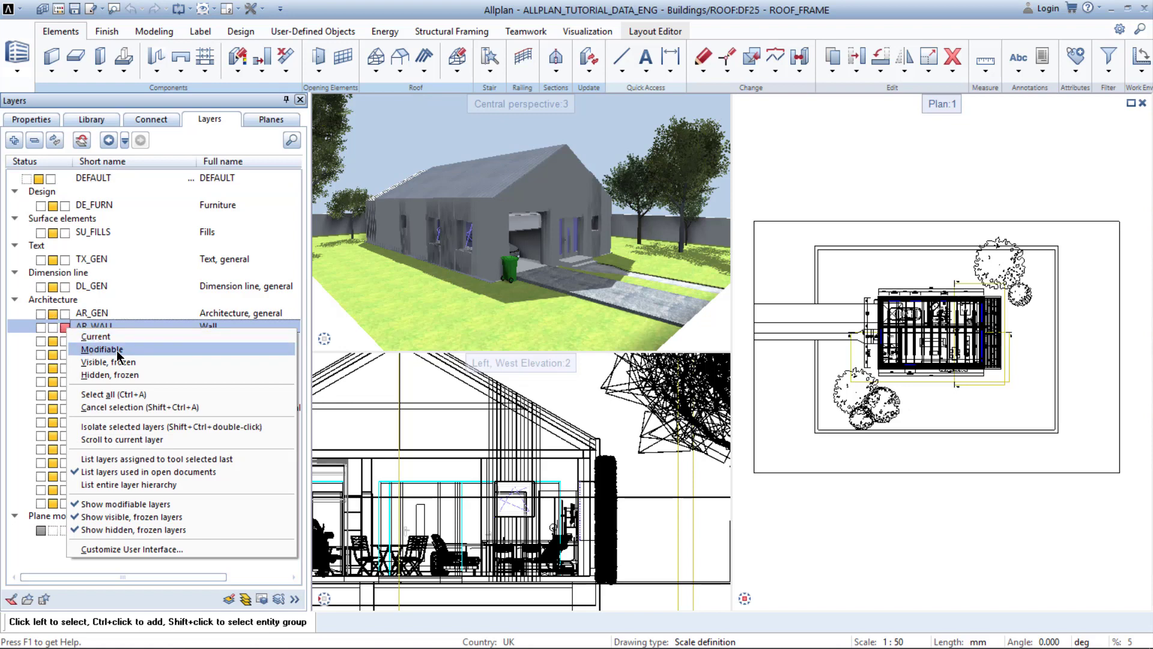
pyautogui.click(108, 362)
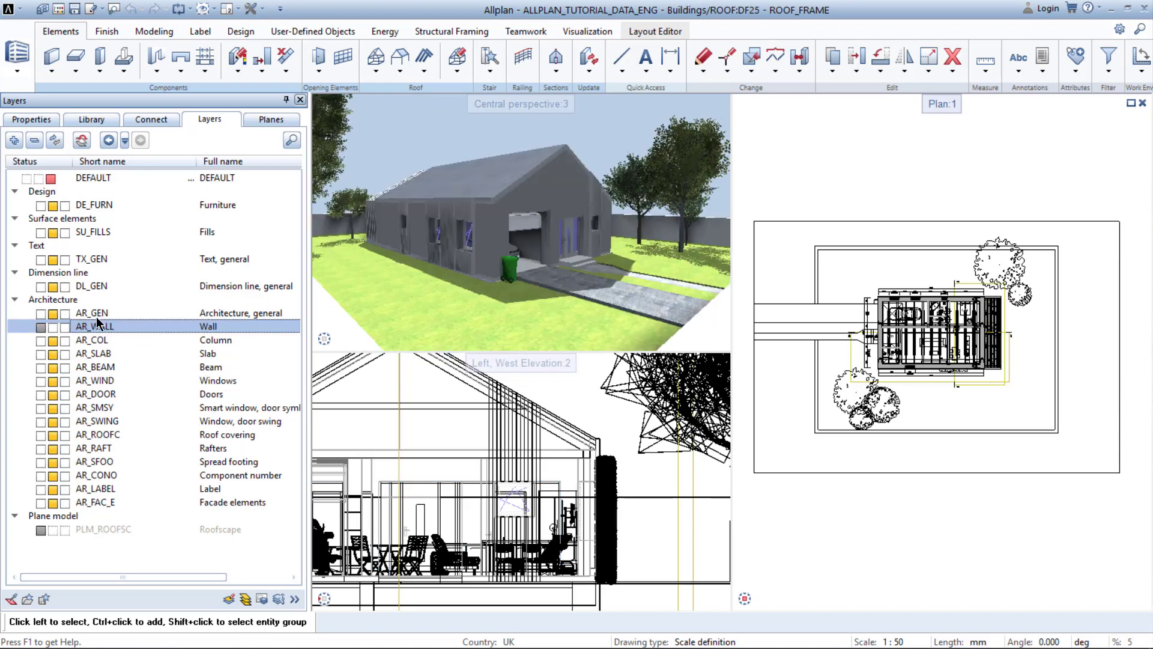
pyautogui.rightClick(82, 330)
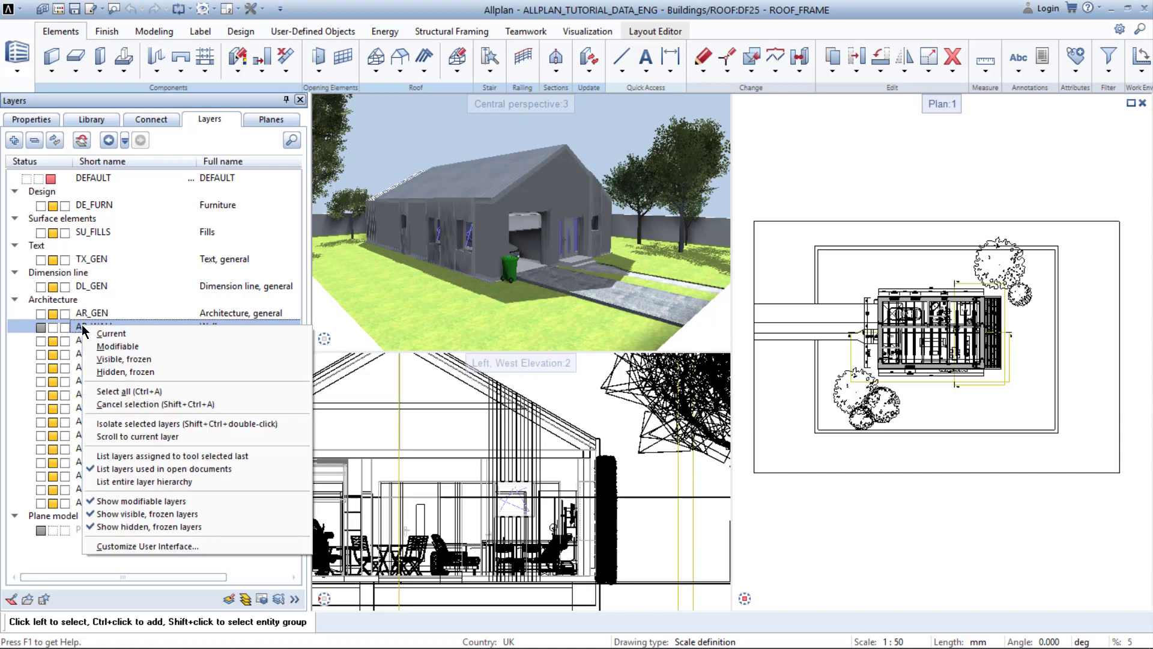
pyautogui.click(101, 371)
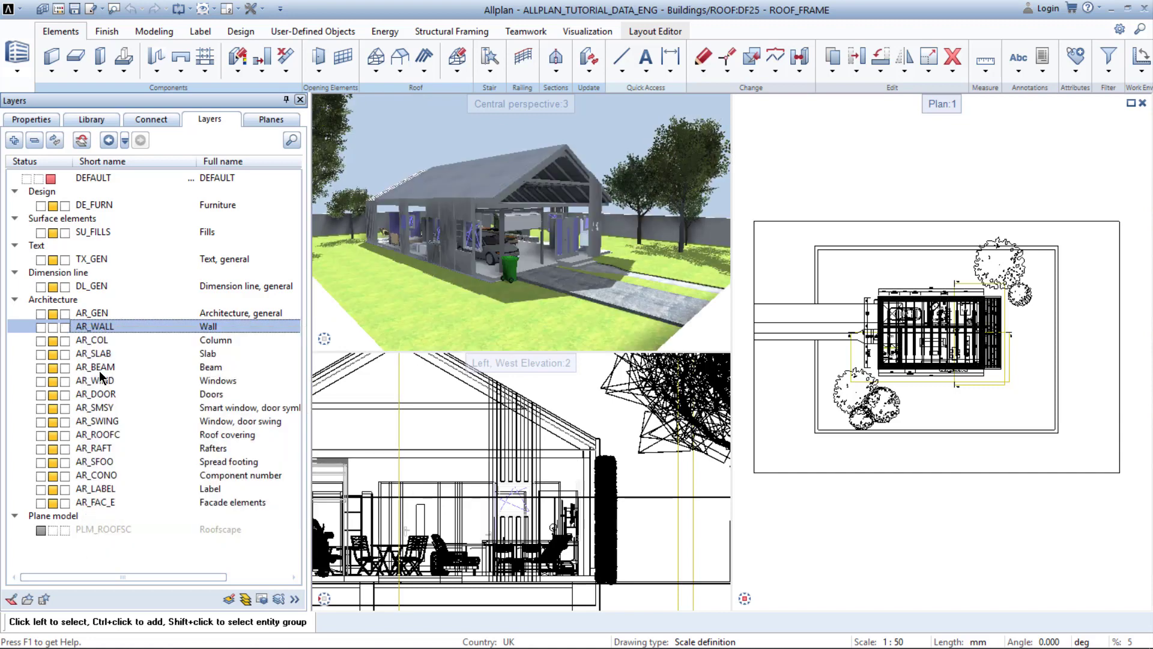
pyautogui.click(60, 325)
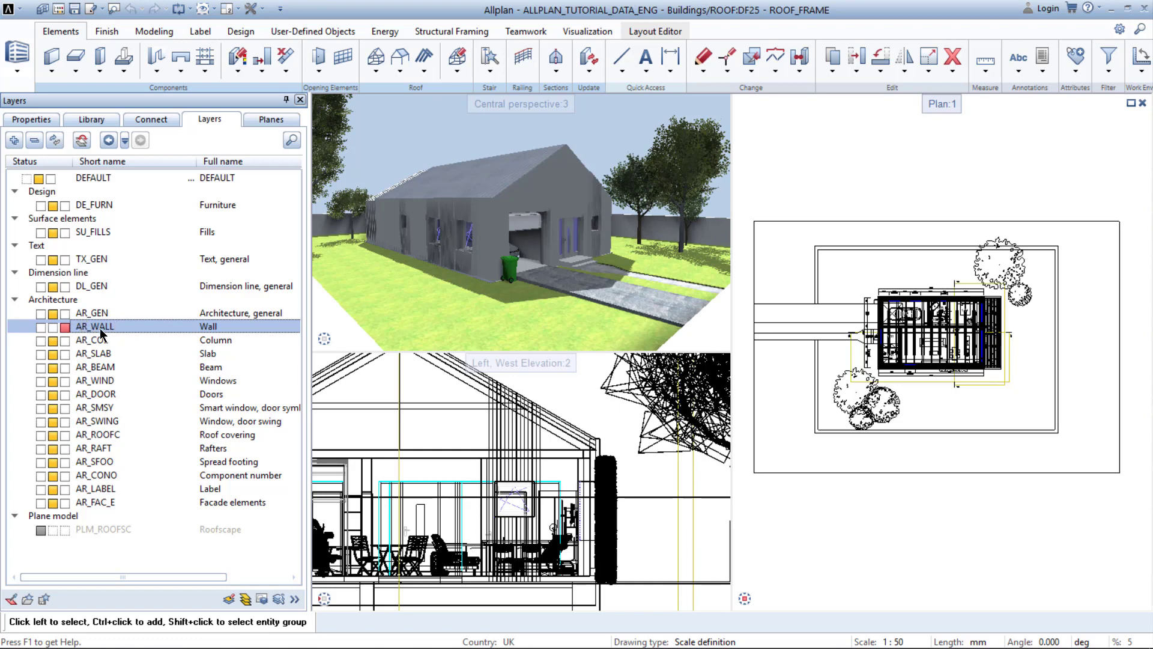
pyautogui.click(53, 325)
pyautogui.scroll(5, 897, 239)
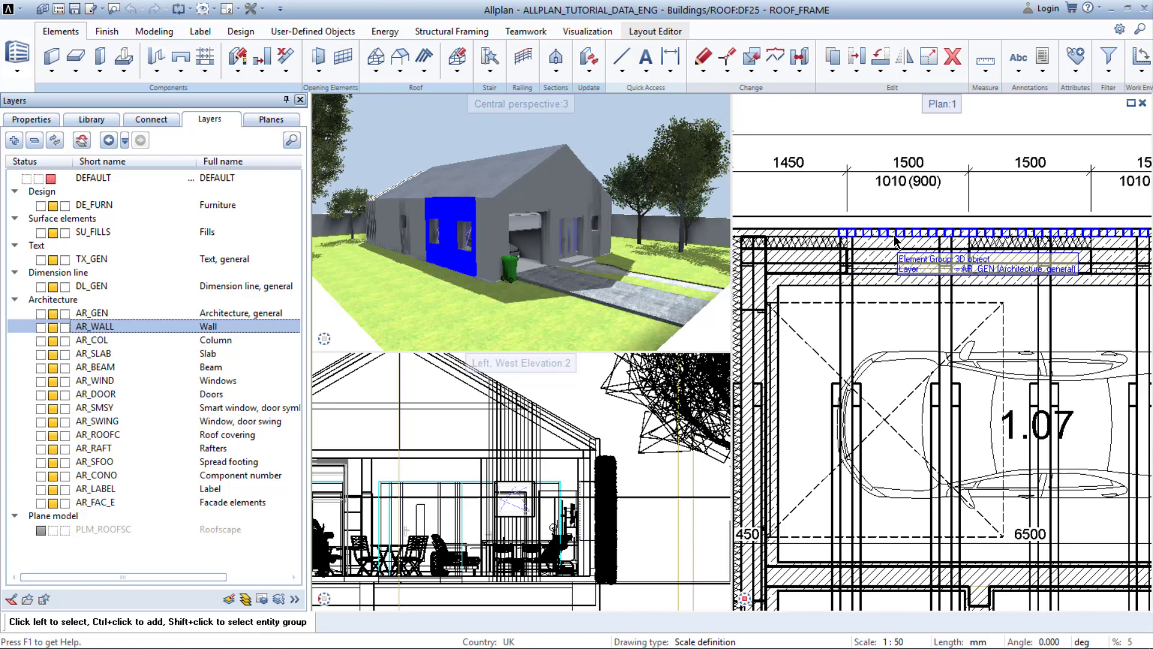
# - Set the AR_WALL layer status to Visible, frozen, greying out the walls
pyautogui.moveTo(897, 239); pyautogui.dragTo(874, 208, button='middle')
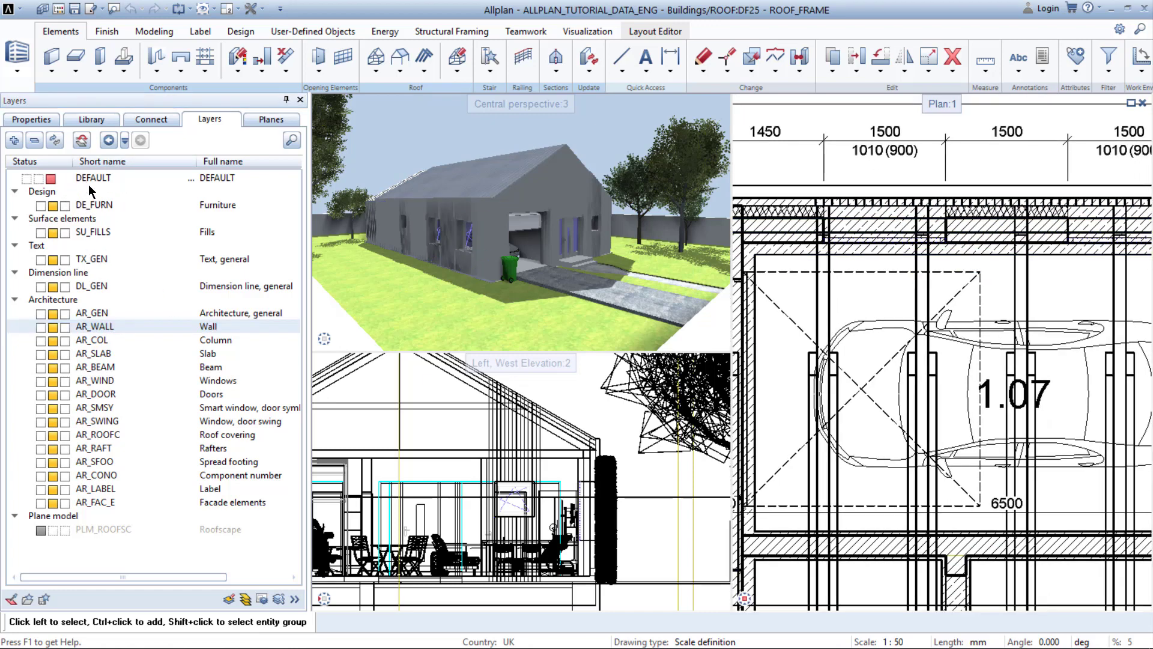
pyautogui.click(40, 330)
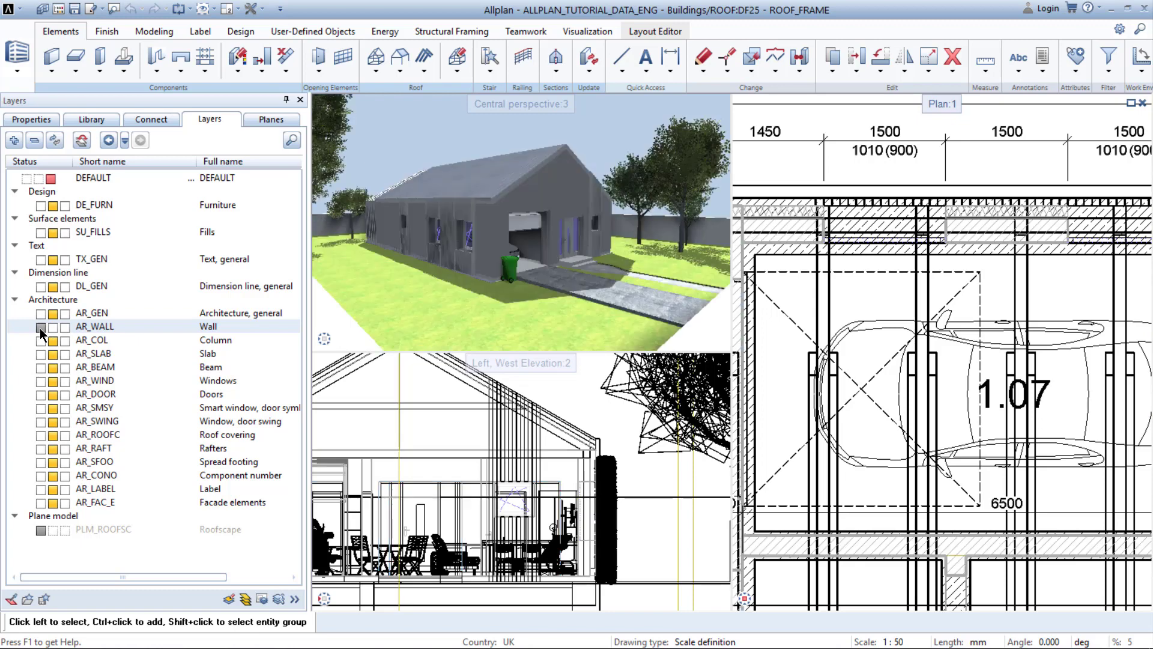
pyautogui.scroll(2, 937, 212)
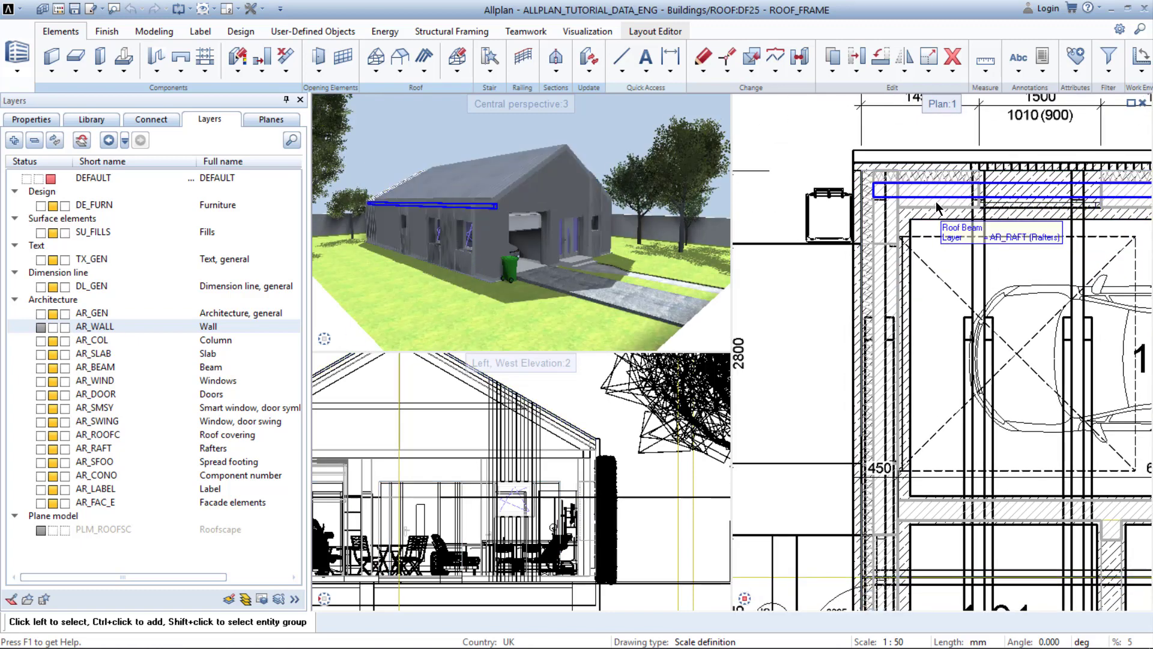
pyautogui.scroll(2, 823, 244)
pyautogui.scroll(-1, 816, 256)
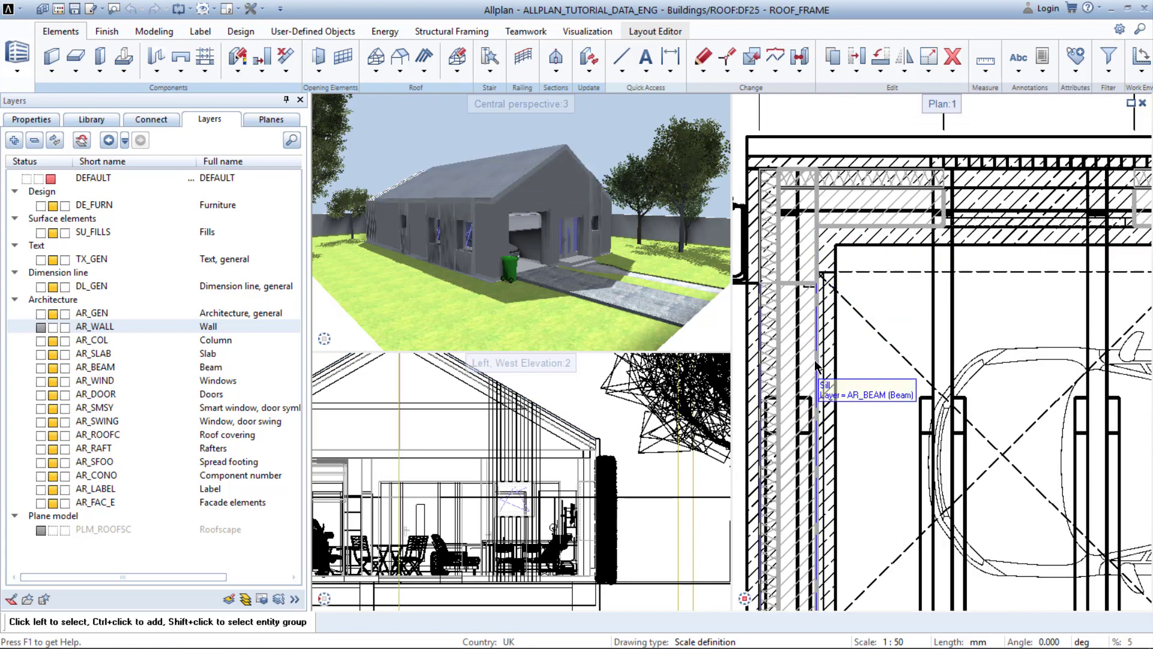
pyautogui.scroll(-2, 821, 367)
pyautogui.scroll(-1, 842, 371)
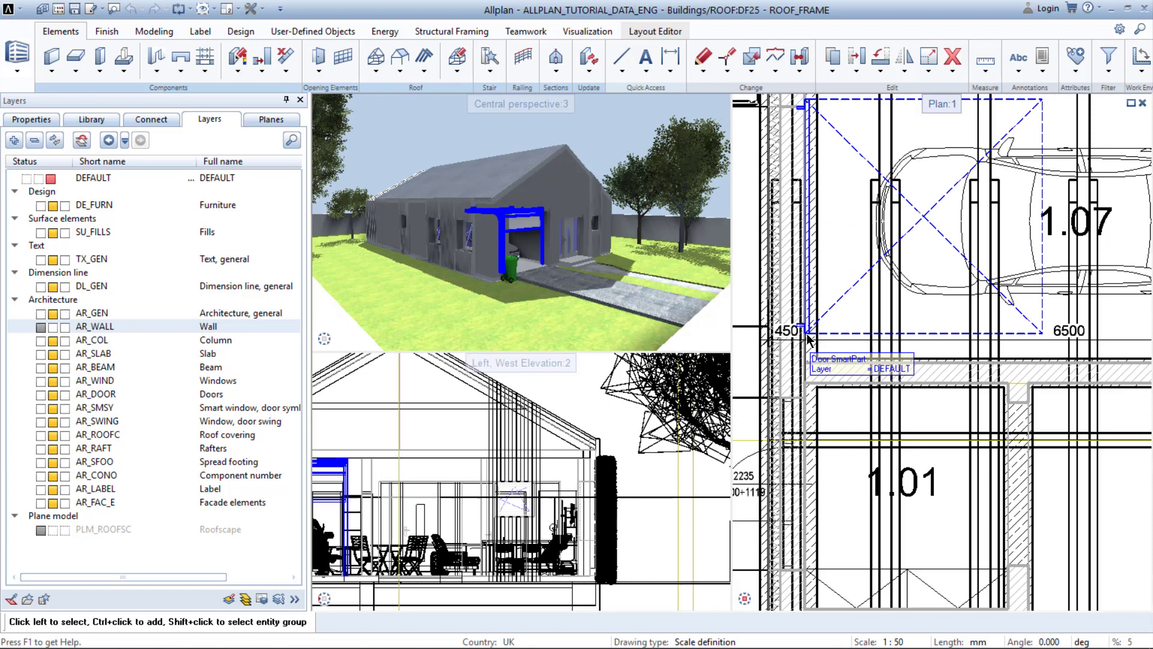
pyautogui.scroll(-1, 861, 377)
pyautogui.scroll(1, 861, 377)
pyautogui.scroll(2, 847, 380)
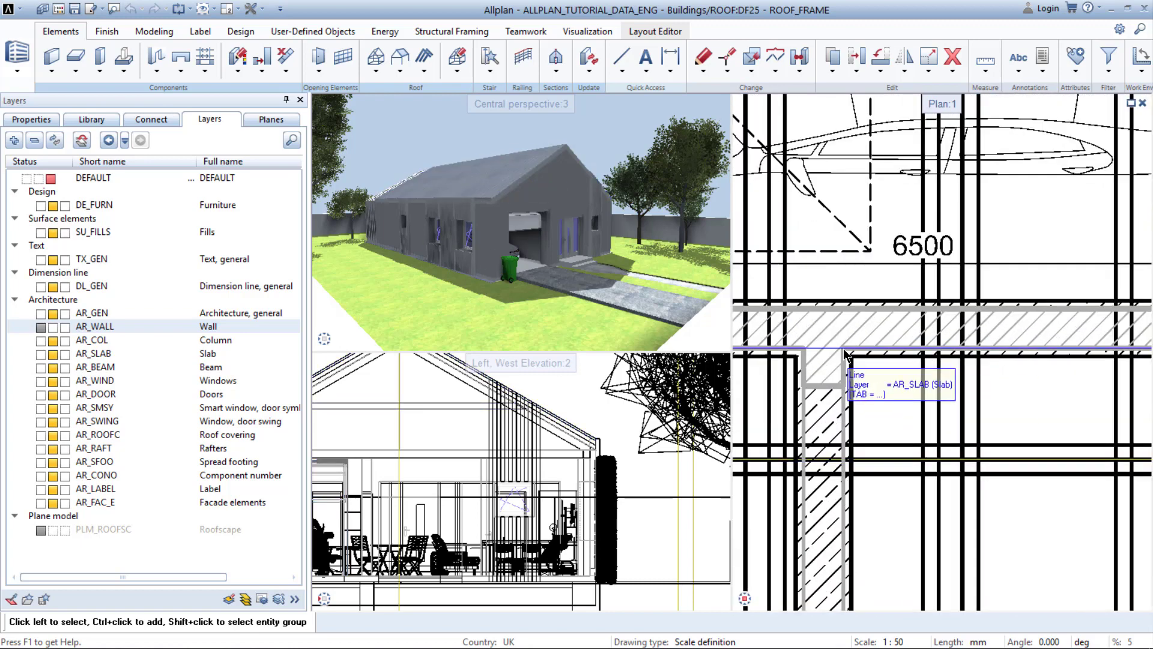
# - Hide AR_WALL to view the house interior, then restore it as Modifiable and select a wall
pyautogui.click(43, 329)
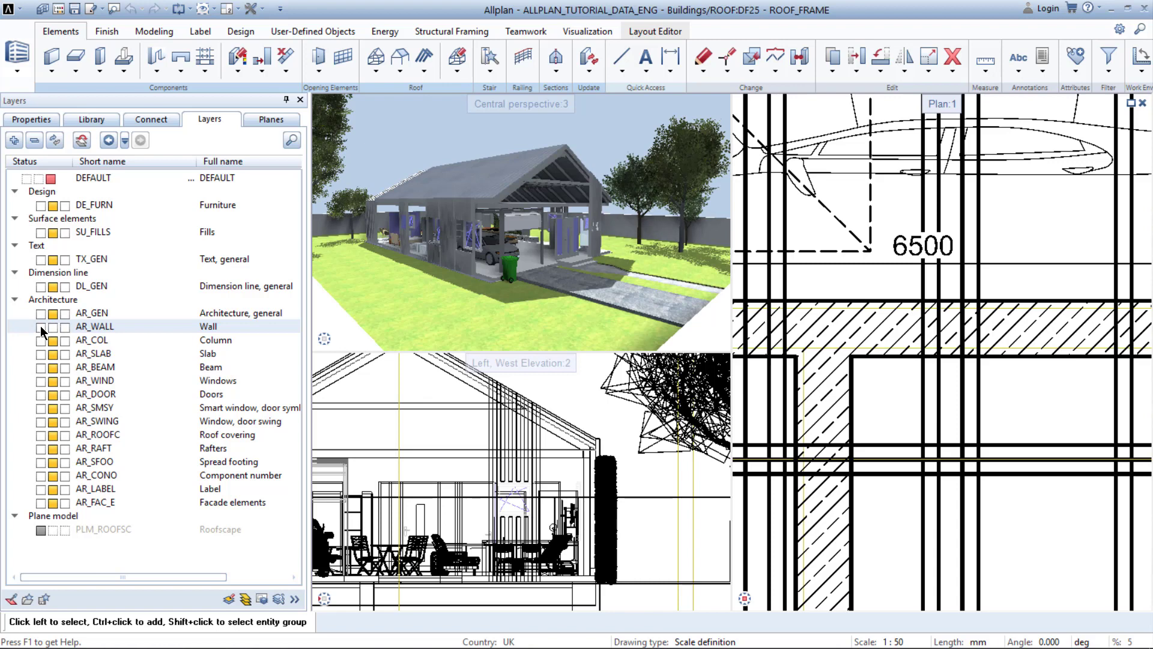
pyautogui.moveTo(433, 261)
pyautogui.mouseDown()
pyautogui.moveTo(378, 206)
pyautogui.moveTo(419, 239)
pyautogui.moveTo(462, 216)
pyautogui.moveTo(449, 185)
pyautogui.moveTo(450, 217)
pyautogui.mouseUp()
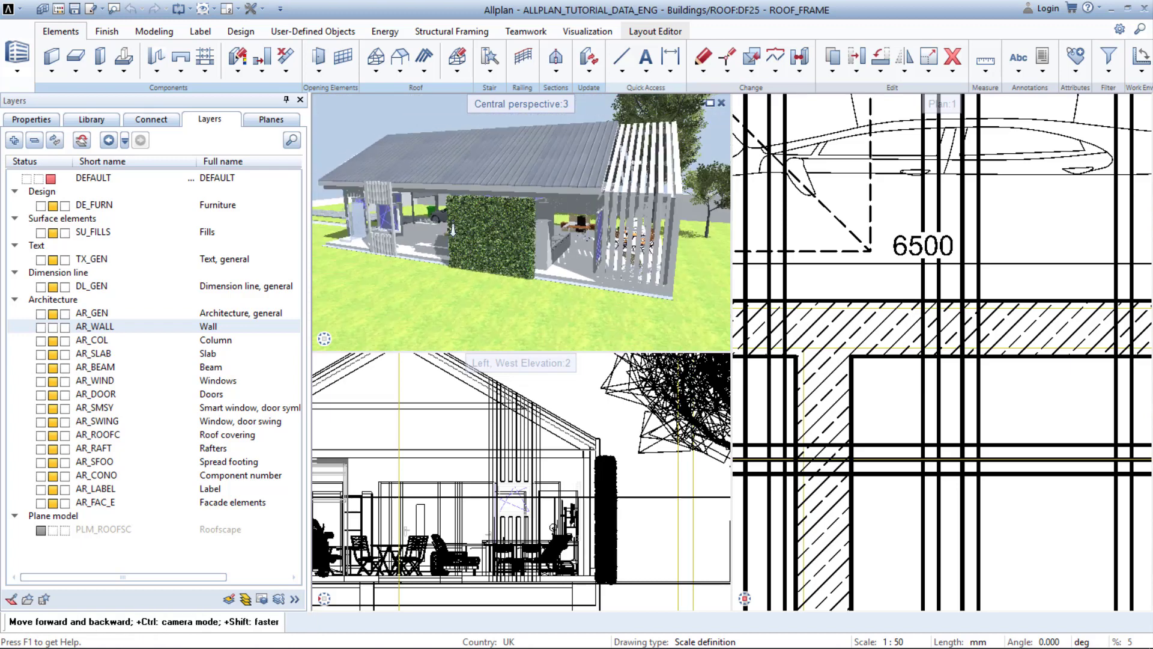
pyautogui.click(53, 332)
pyautogui.moveTo(622, 253); pyautogui.dragTo(671, 248)
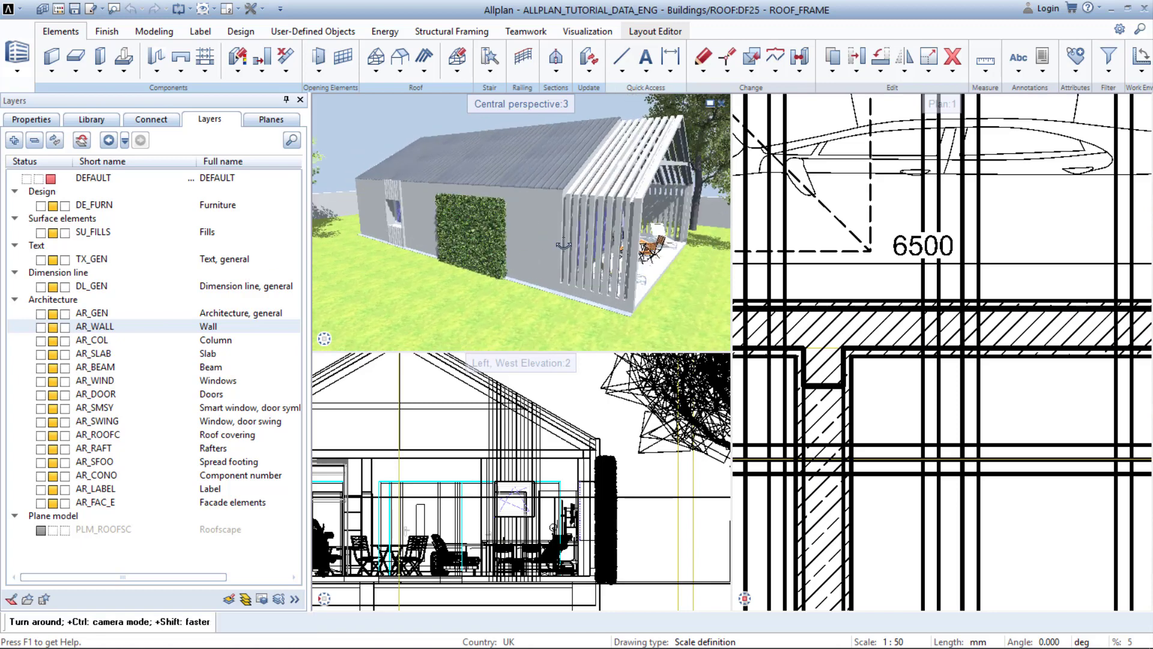
pyautogui.click(842, 316)
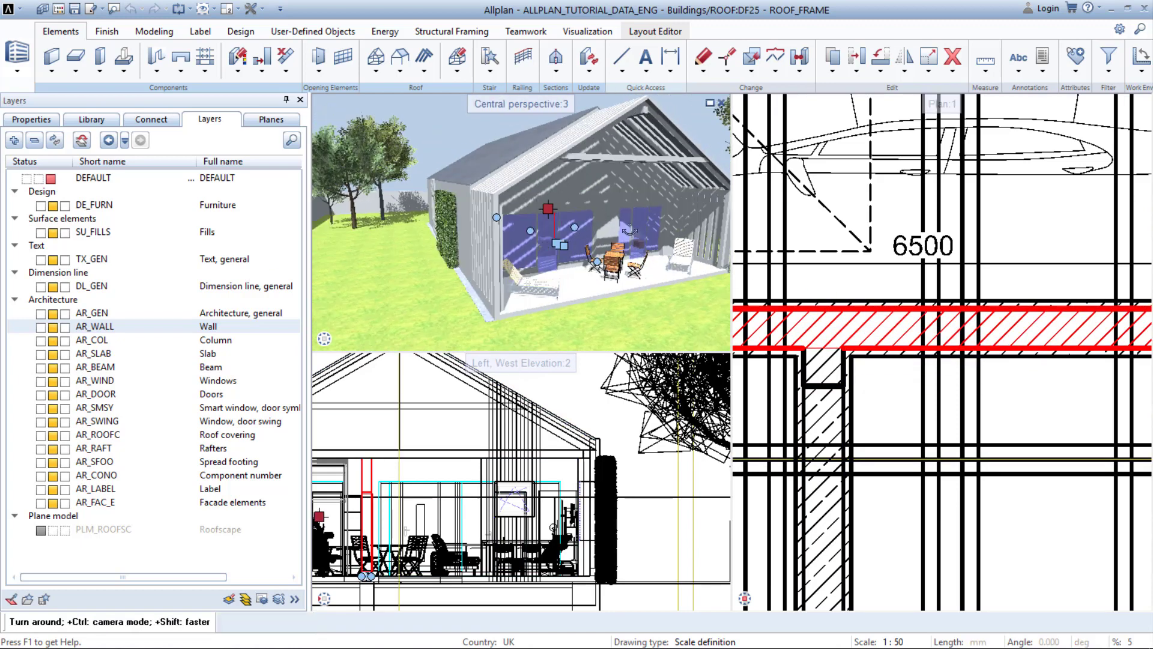
pyautogui.moveTo(621, 244)
pyautogui.mouseDown()
pyautogui.moveTo(621, 277)
pyautogui.moveTo(465, 134)
pyautogui.mouseUp()
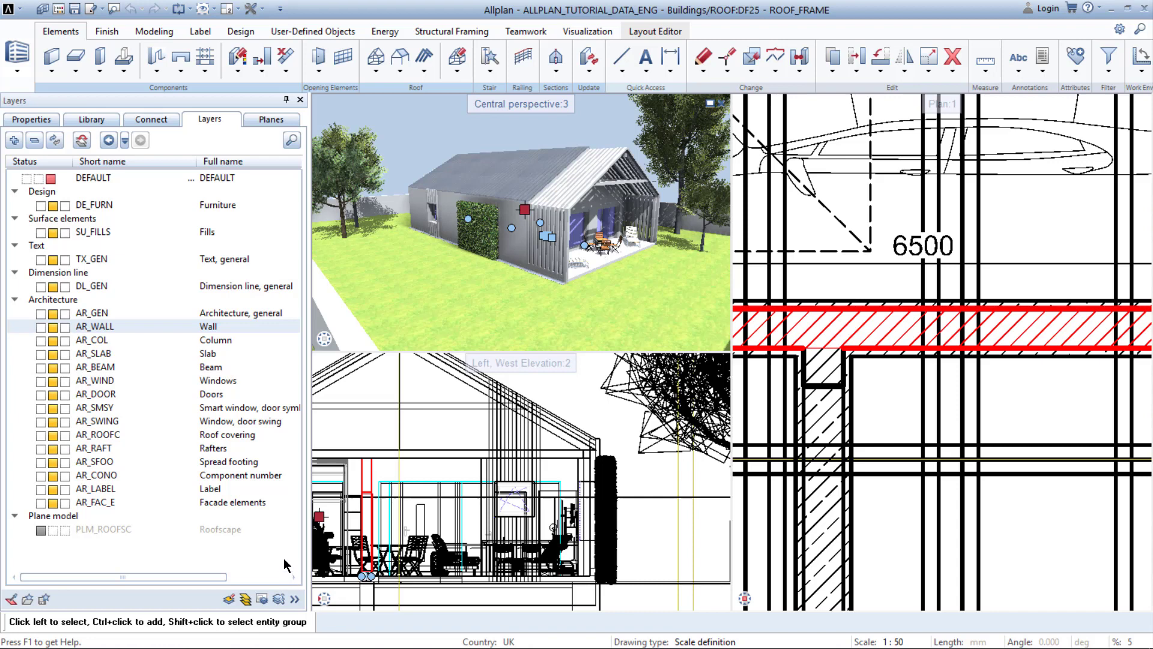
# - Expand the Layers palette into the full Layer dialog
pyautogui.click(293, 600)
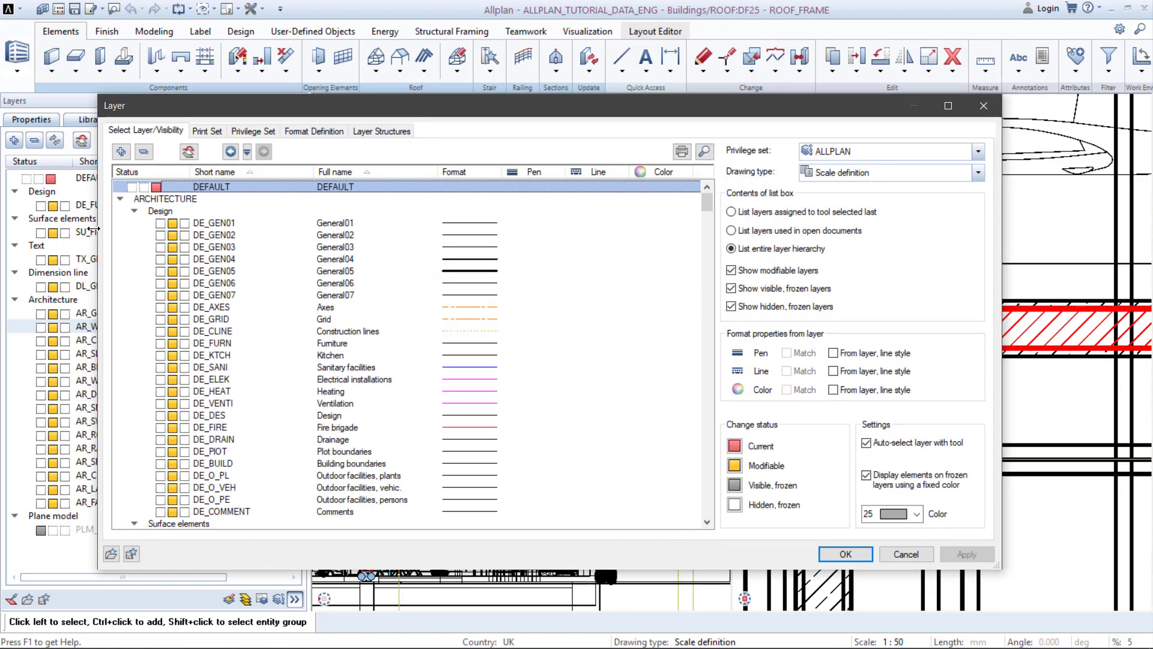
pyautogui.scroll(-5, 233, 232)
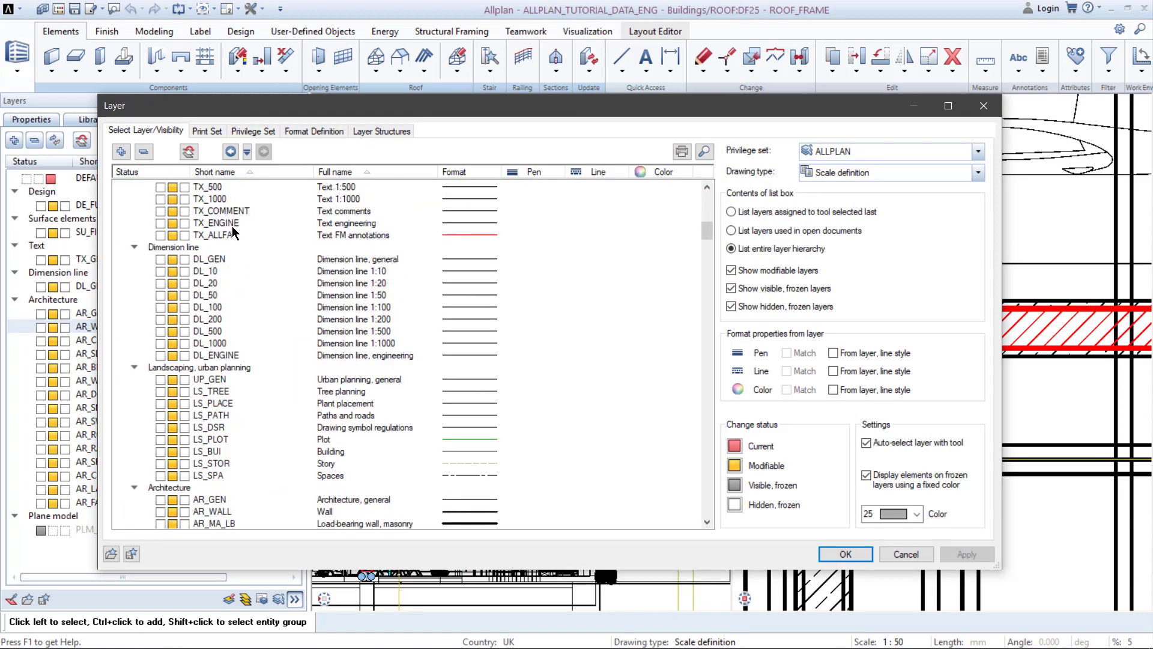
pyautogui.scroll(-5, 232, 232)
pyautogui.scroll(-5, 233, 232)
pyautogui.scroll(5, 232, 232)
pyautogui.scroll(5, 233, 231)
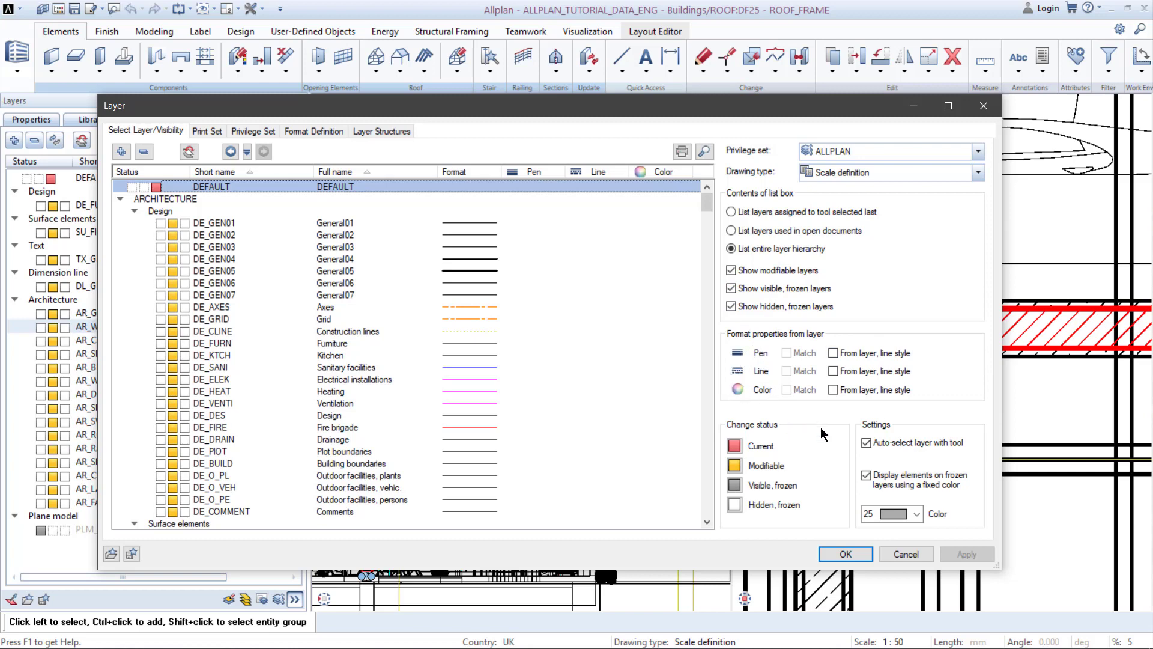
# - Check the 'From layer, line style' boxes so pen, line and colour follow the layer
pyautogui.click(833, 353)
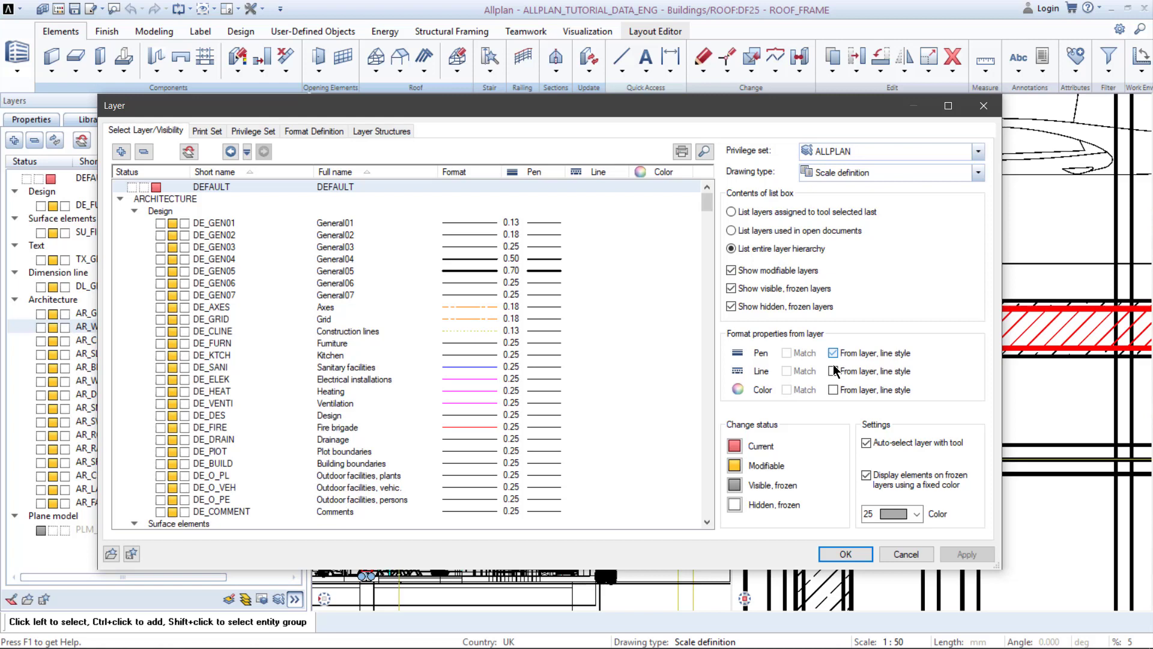
pyautogui.click(832, 389)
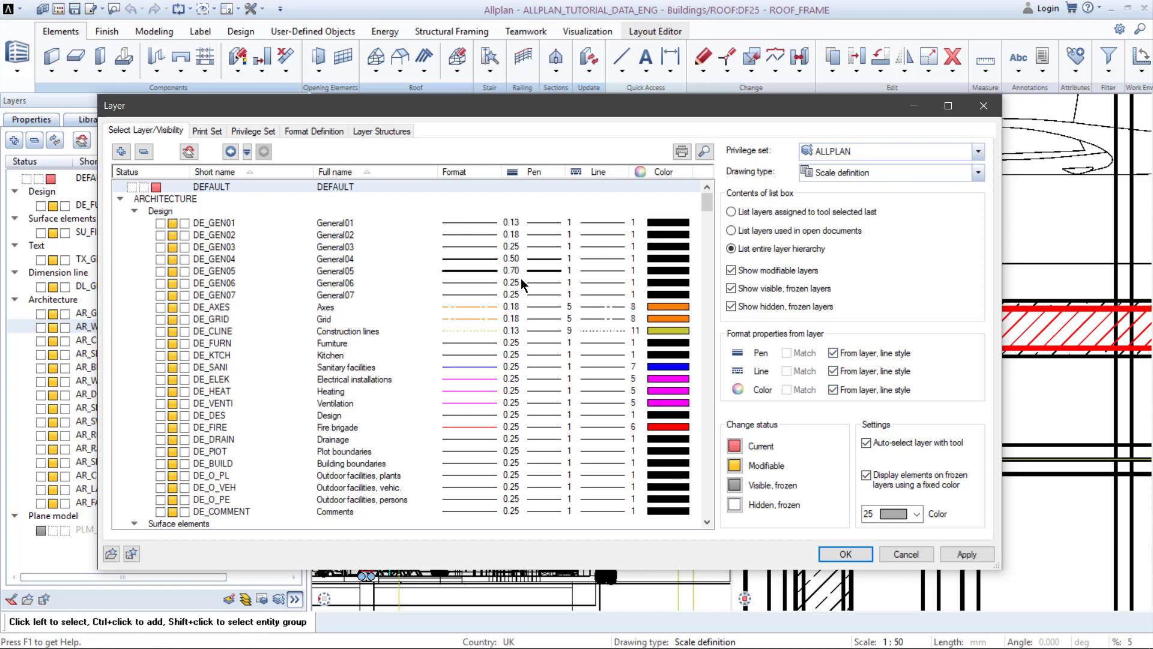
pyautogui.scroll(-1, 522, 285)
pyautogui.scroll(-4, 523, 285)
pyautogui.scroll(-1, 523, 285)
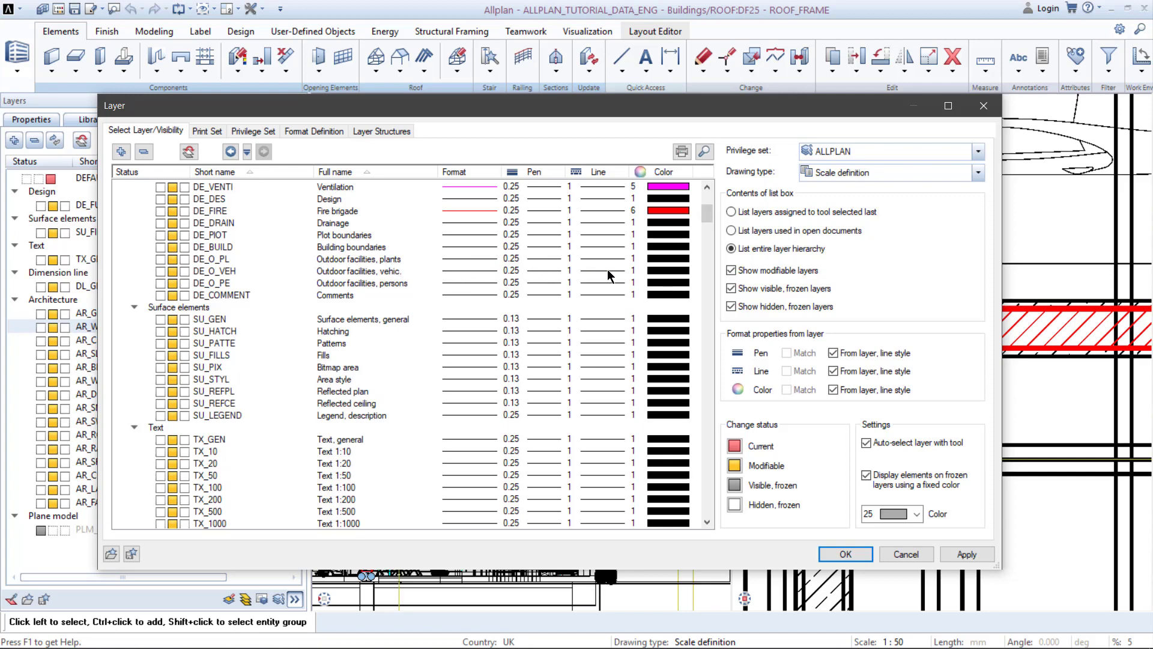
pyautogui.scroll(-5, 607, 270)
pyautogui.scroll(-8, 608, 270)
pyautogui.scroll(-1, 607, 270)
pyautogui.scroll(-3, 608, 269)
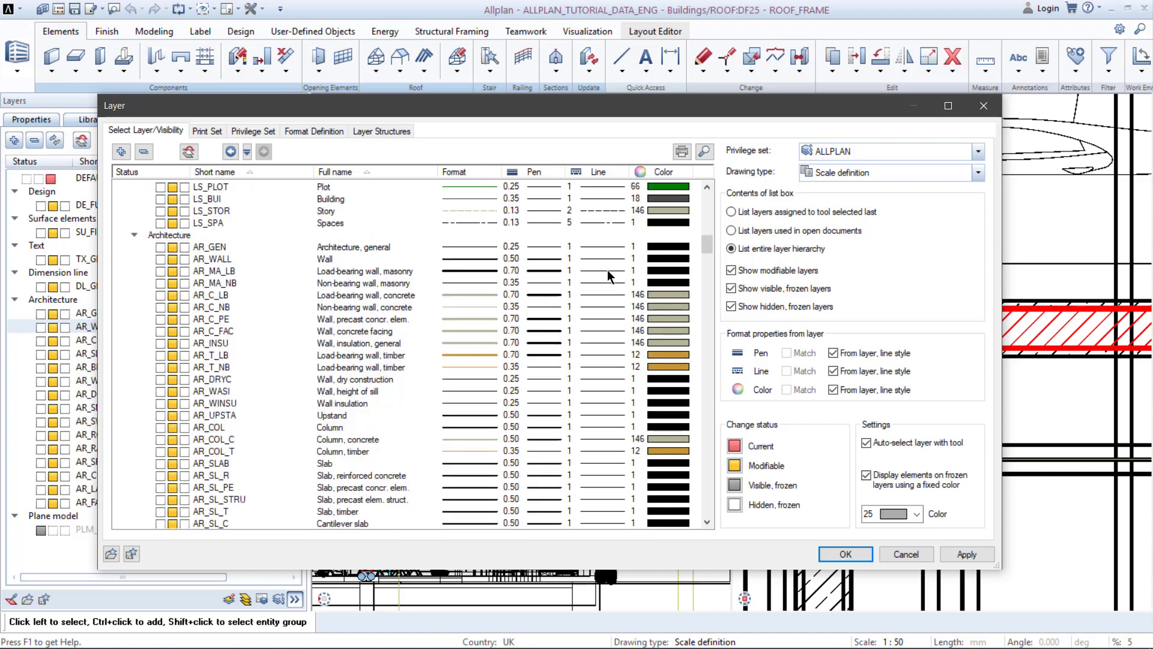
pyautogui.scroll(-2, 608, 270)
pyautogui.scroll(-4, 607, 270)
pyautogui.scroll(-6, 607, 271)
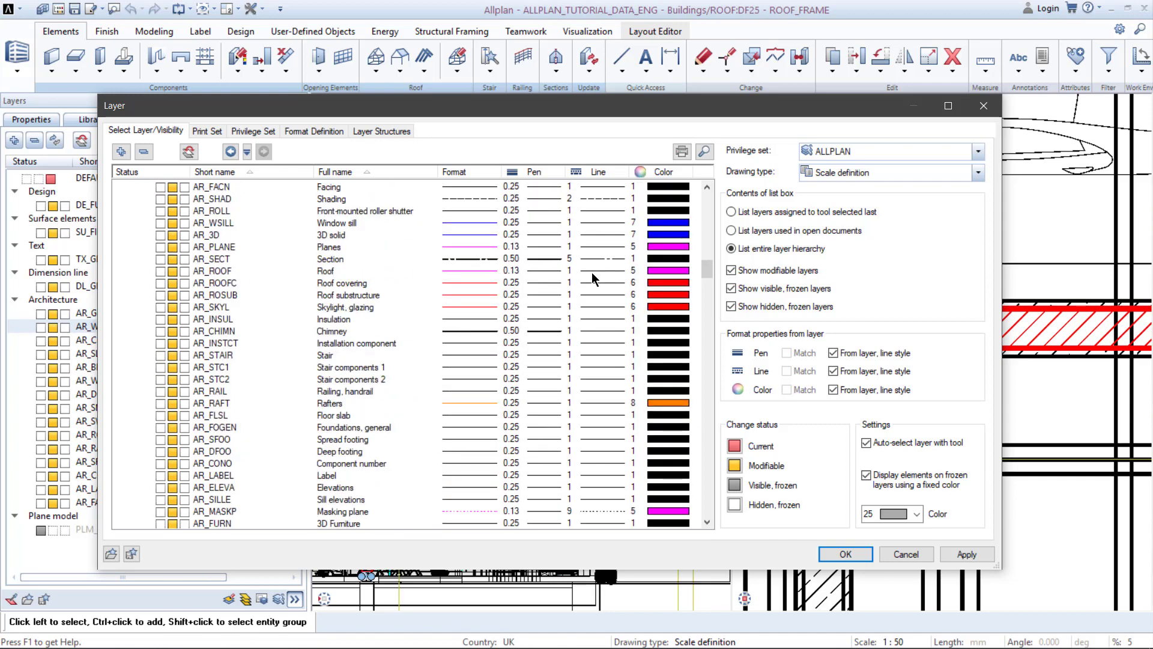
pyautogui.click(314, 130)
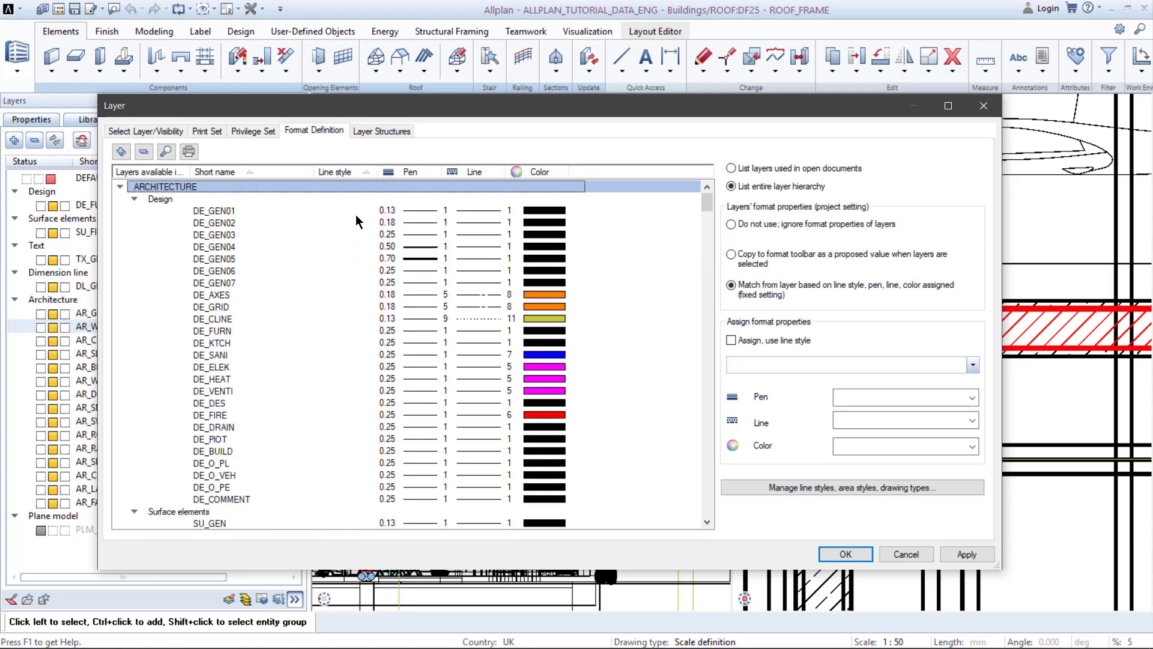
pyautogui.scroll(-8, 409, 230)
pyautogui.scroll(-8, 408, 230)
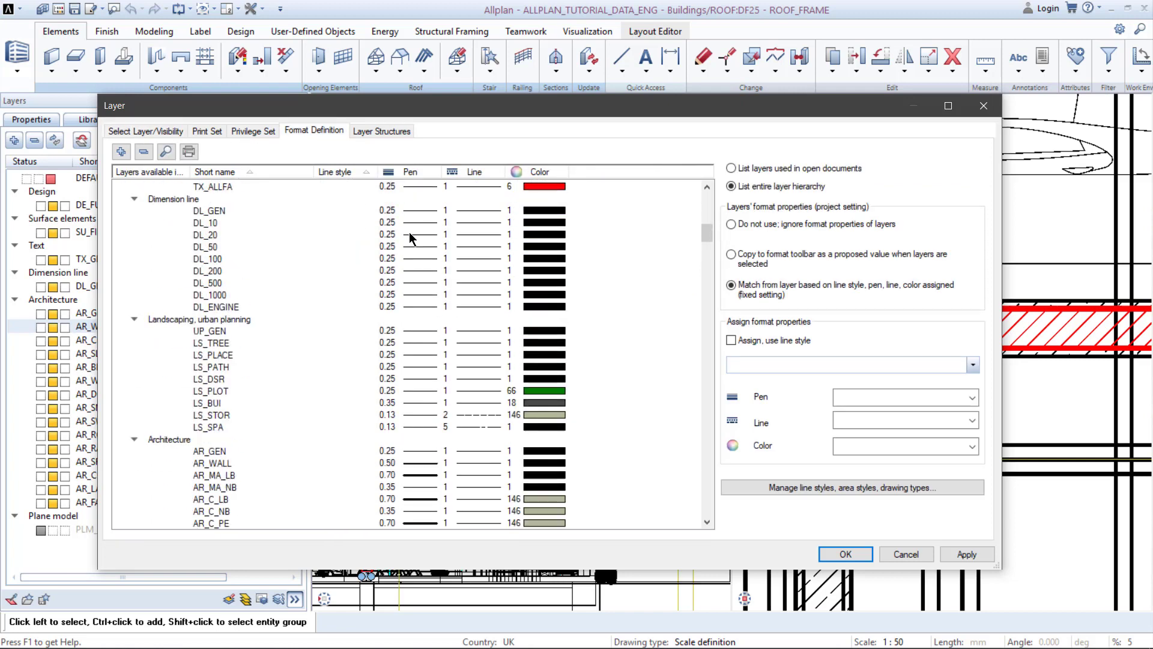
pyautogui.scroll(-4, 424, 280)
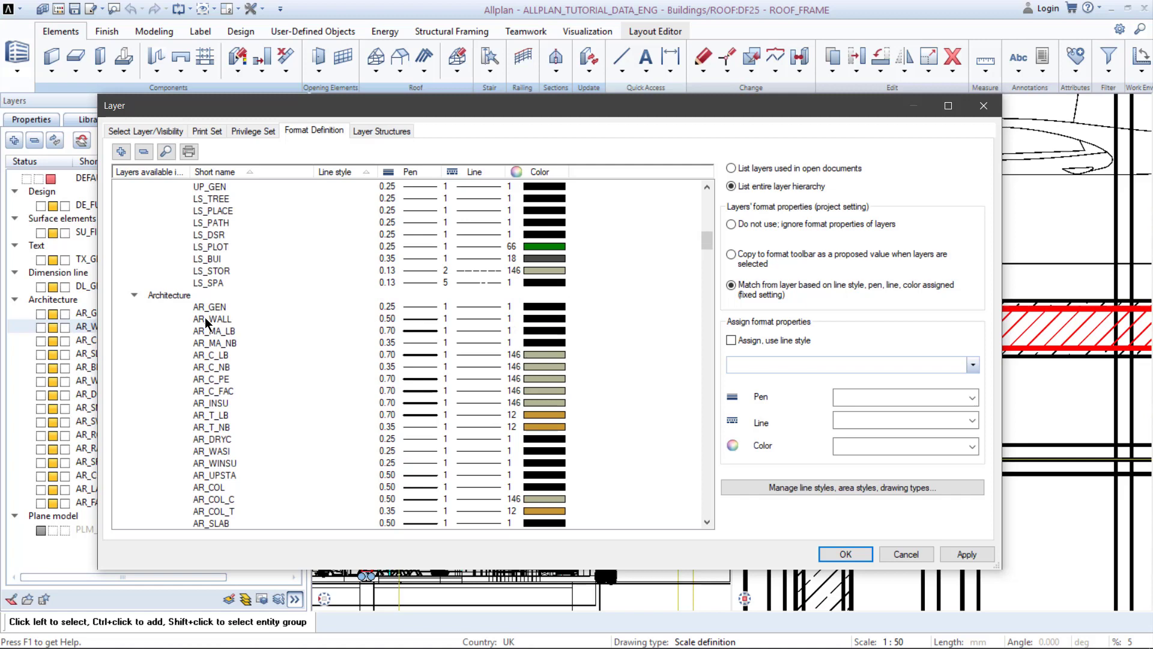
pyautogui.click(421, 322)
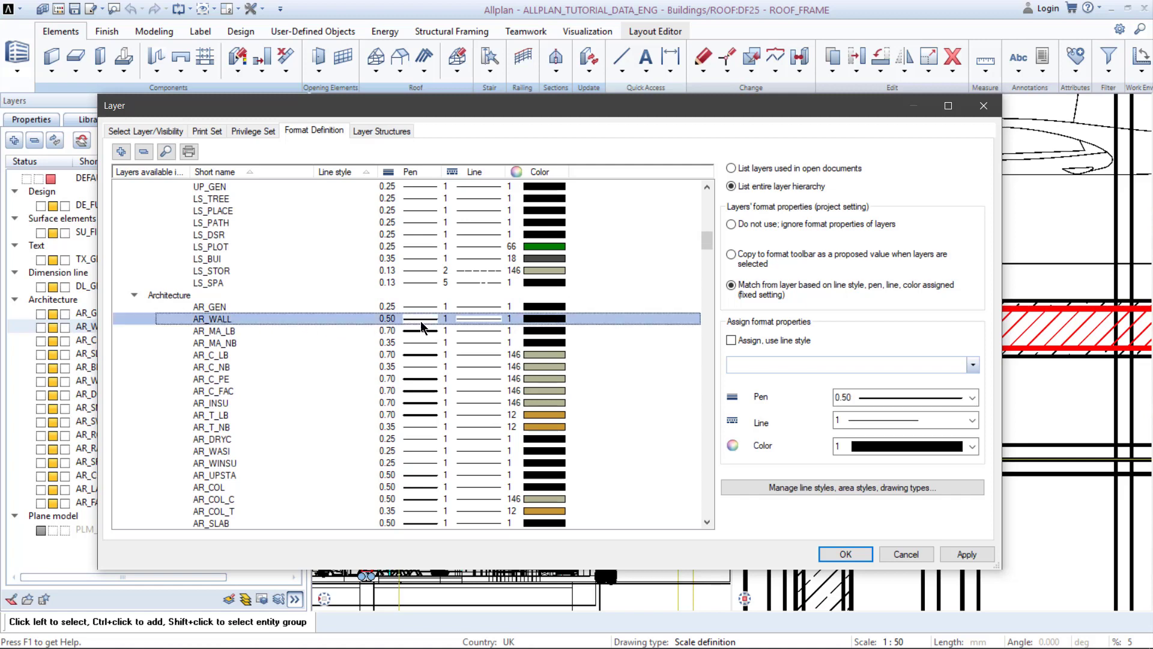
pyautogui.click(947, 398)
pyautogui.click(915, 473)
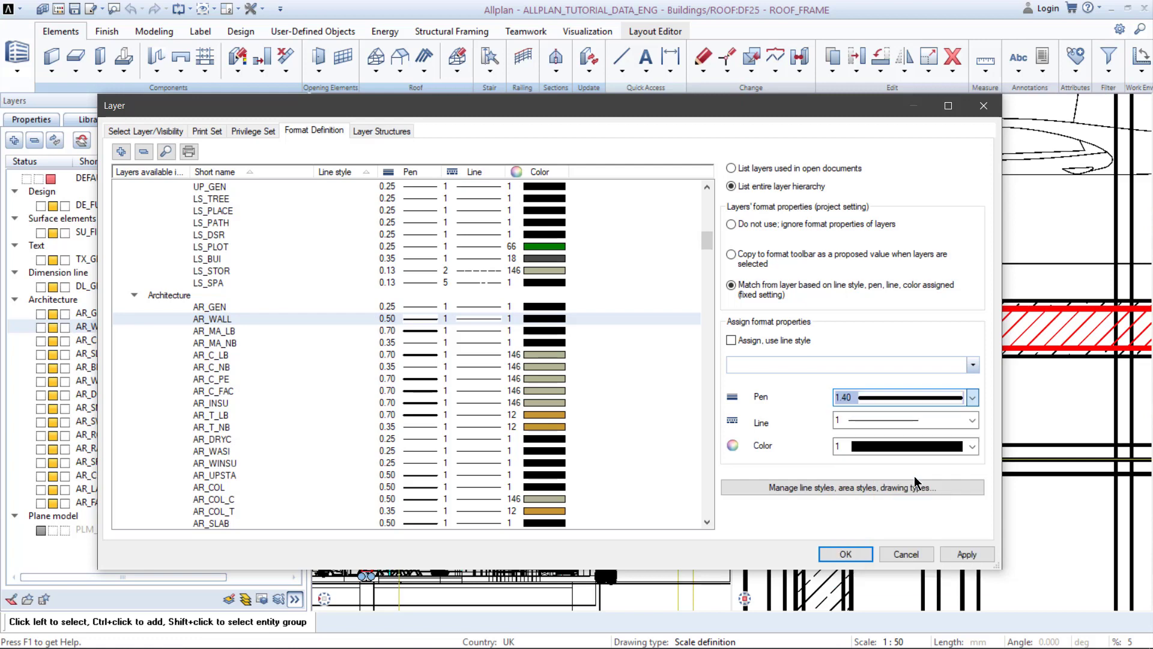
pyautogui.click(906, 405)
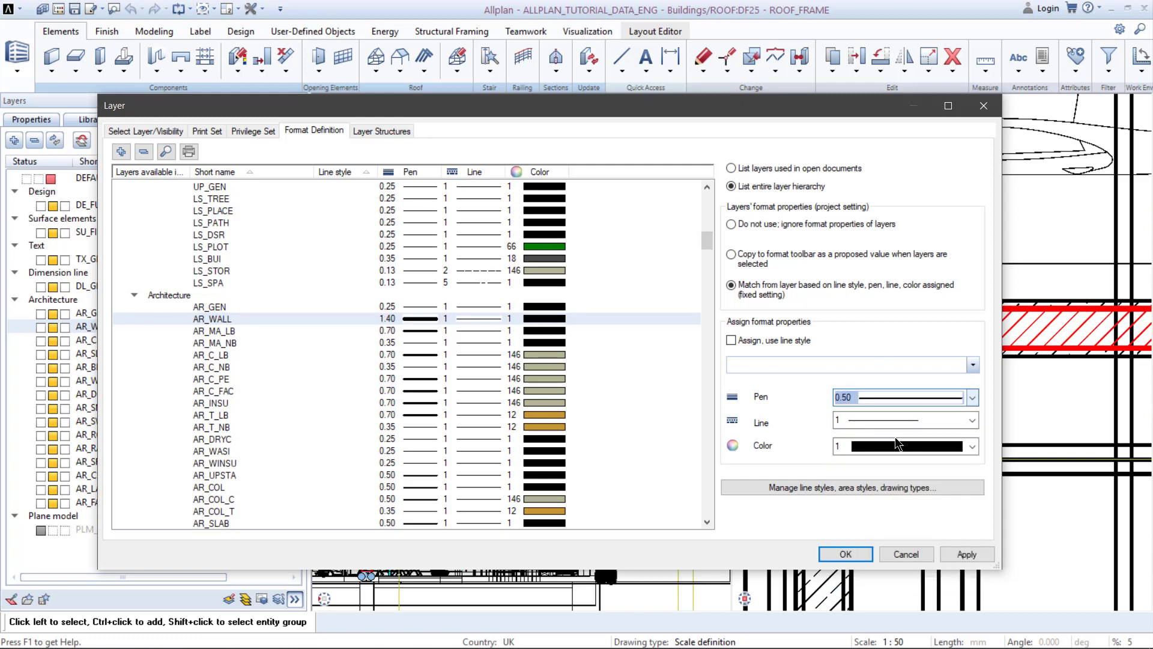
pyautogui.click(873, 422)
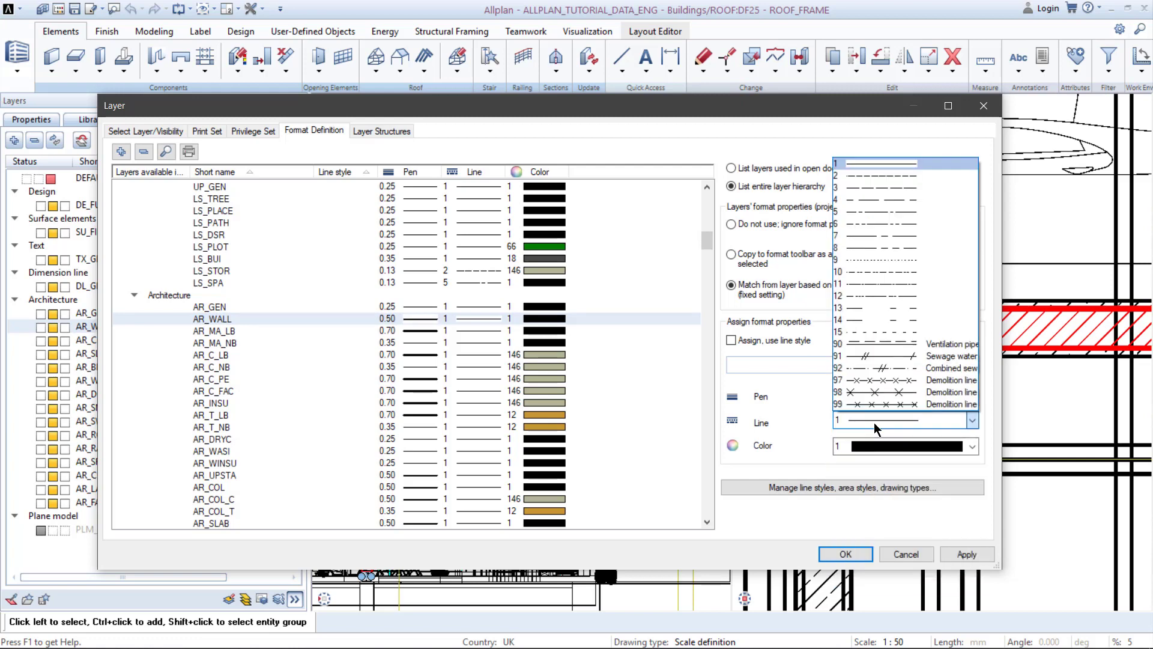
pyautogui.click(874, 423)
pyautogui.click(891, 453)
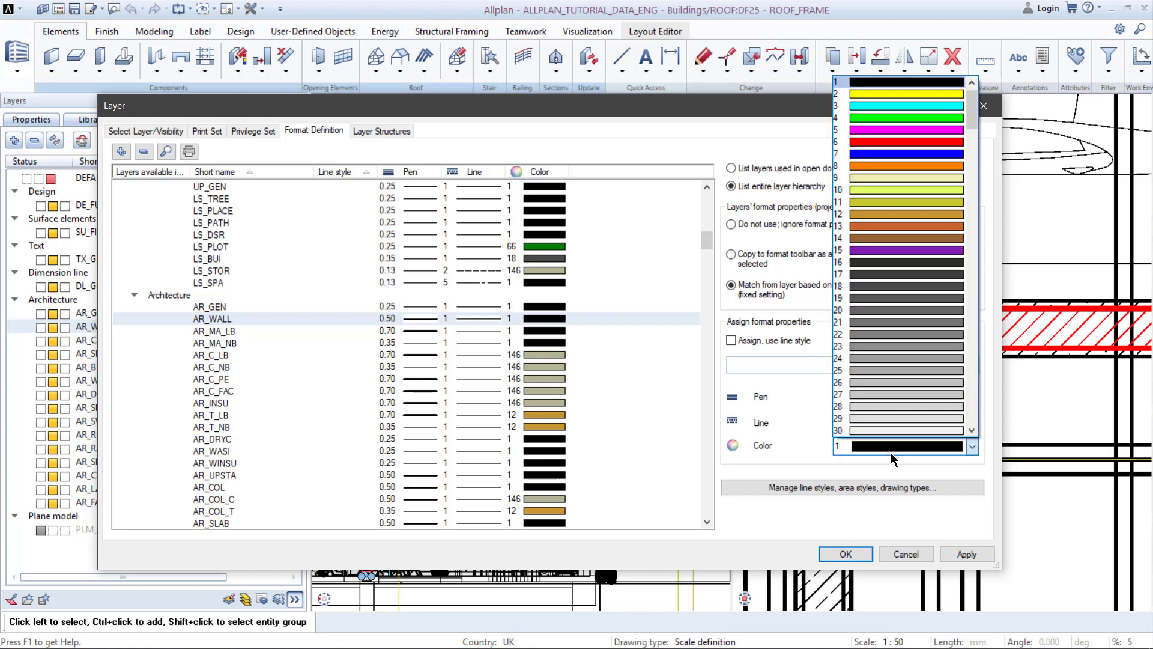
pyautogui.click(892, 452)
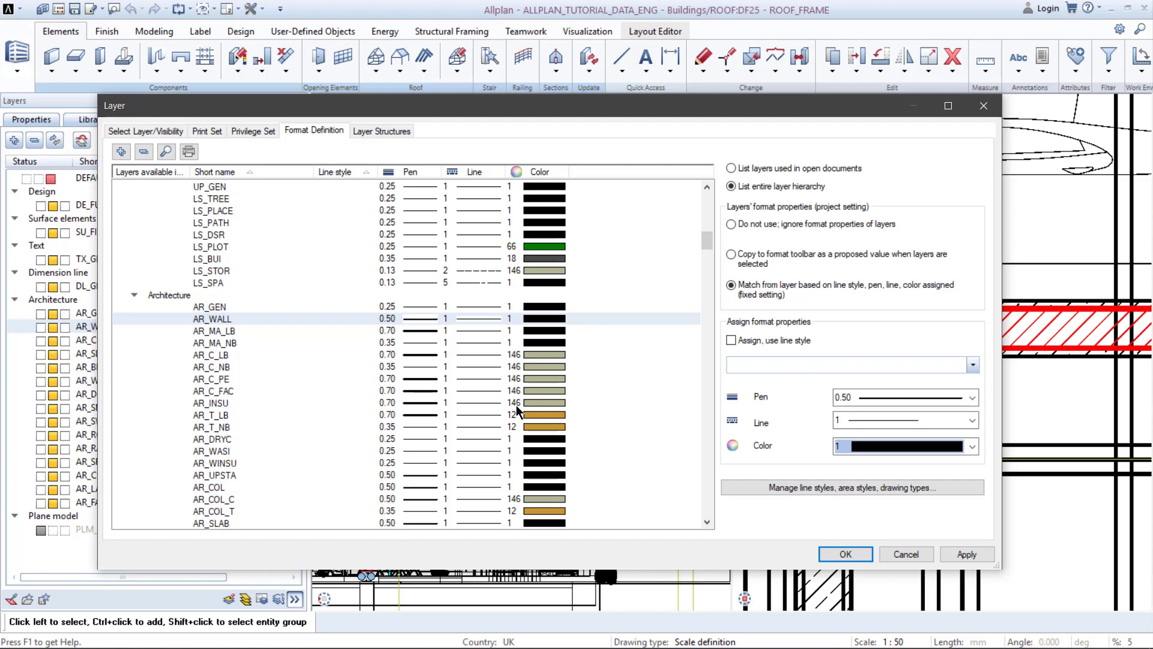
# - Confirm the Layer dialog with OK and show the selected elements in the Properties palette
pyautogui.click(162, 125)
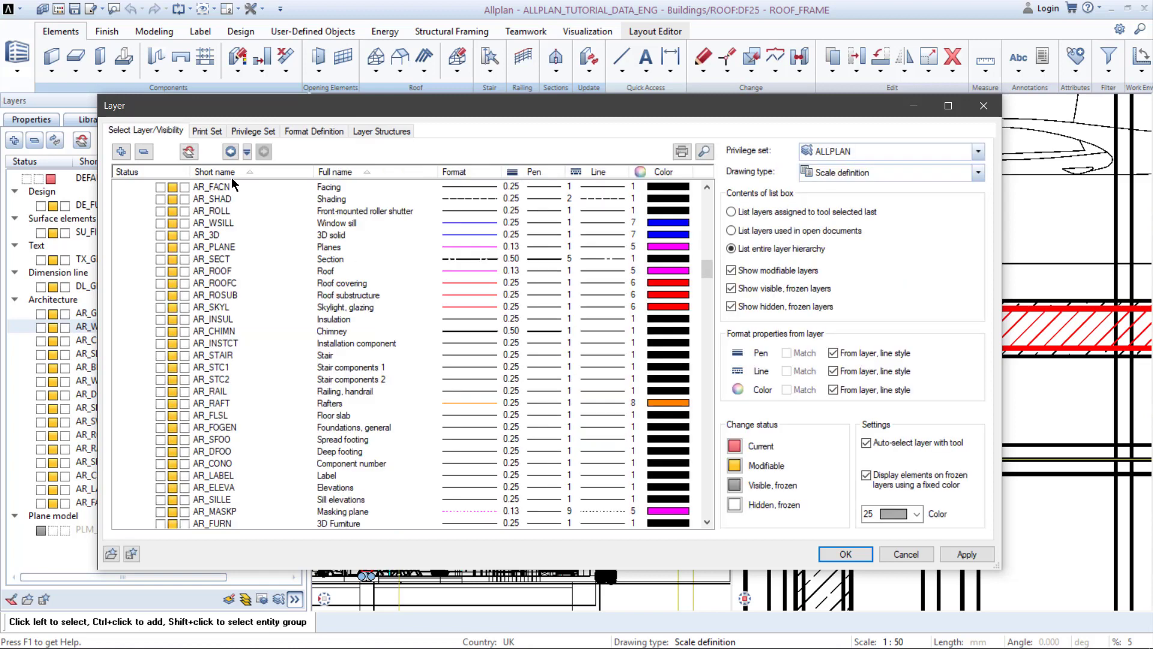
pyautogui.click(847, 554)
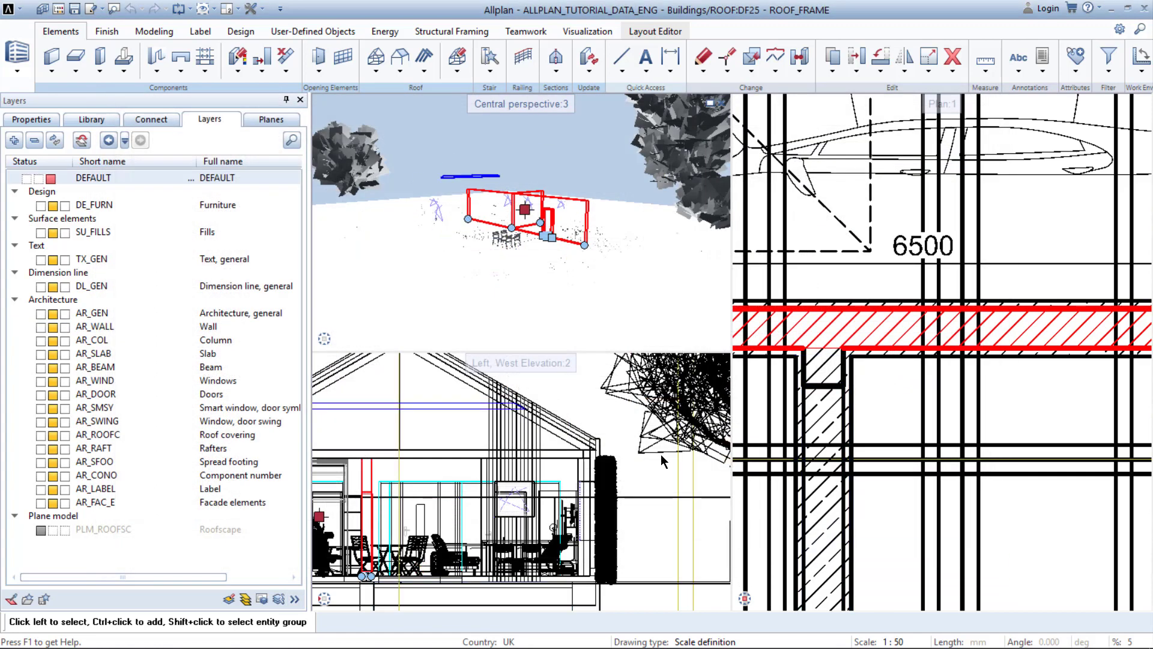
pyautogui.click(34, 121)
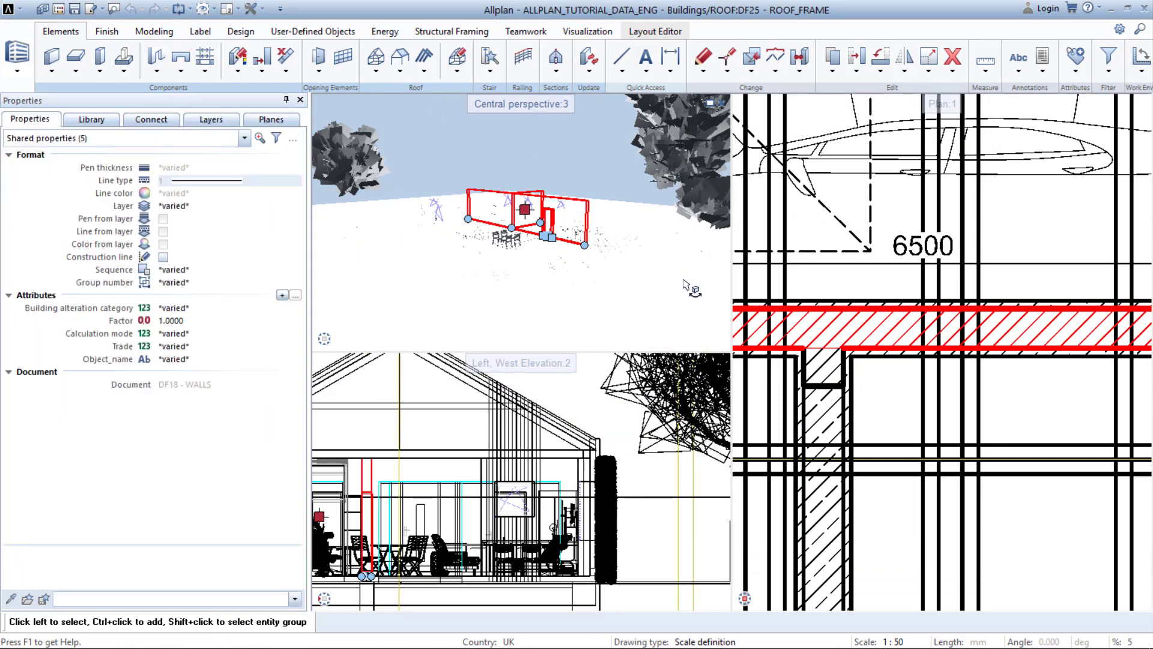
pyautogui.scroll(-5, 737, 365)
# - Clear the selection and pick a single AR_WALL wall to show Wall (1) properties
pyautogui.press('Escape')
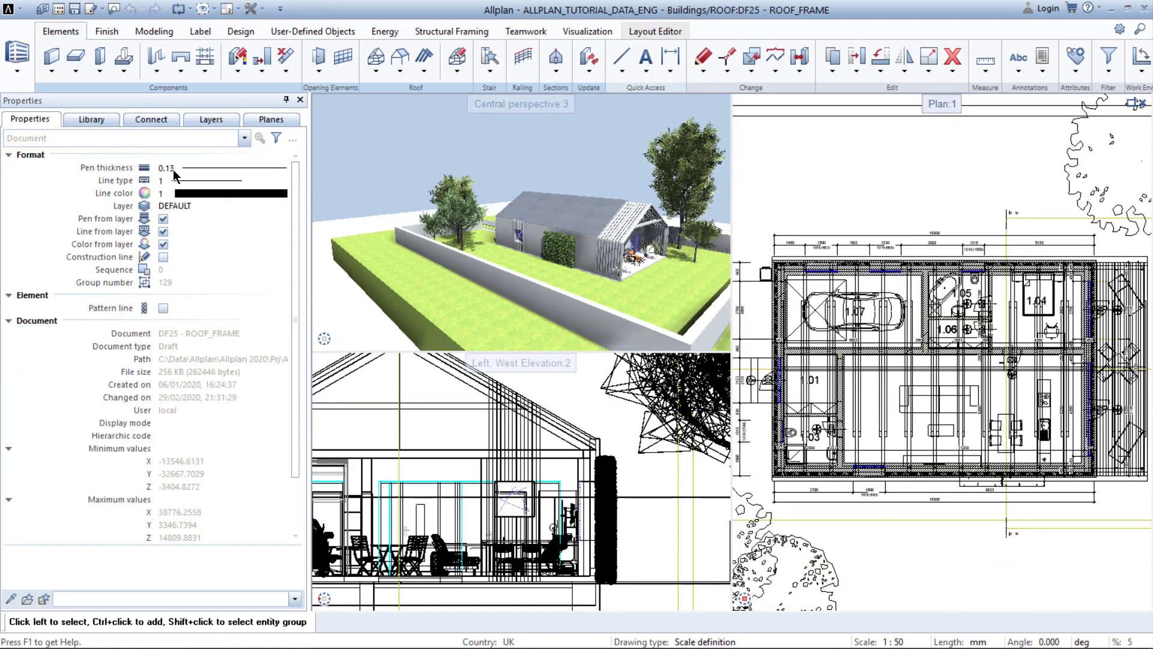
pyautogui.scroll(2, 811, 407)
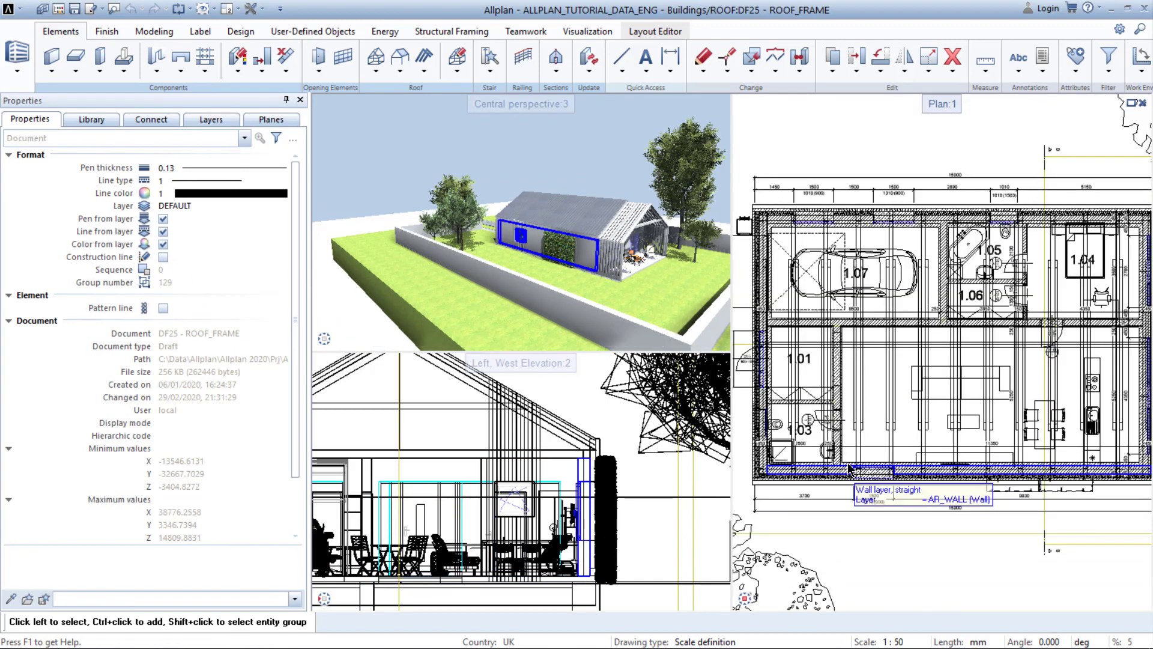
pyautogui.scroll(2, 811, 407)
pyautogui.click(833, 455)
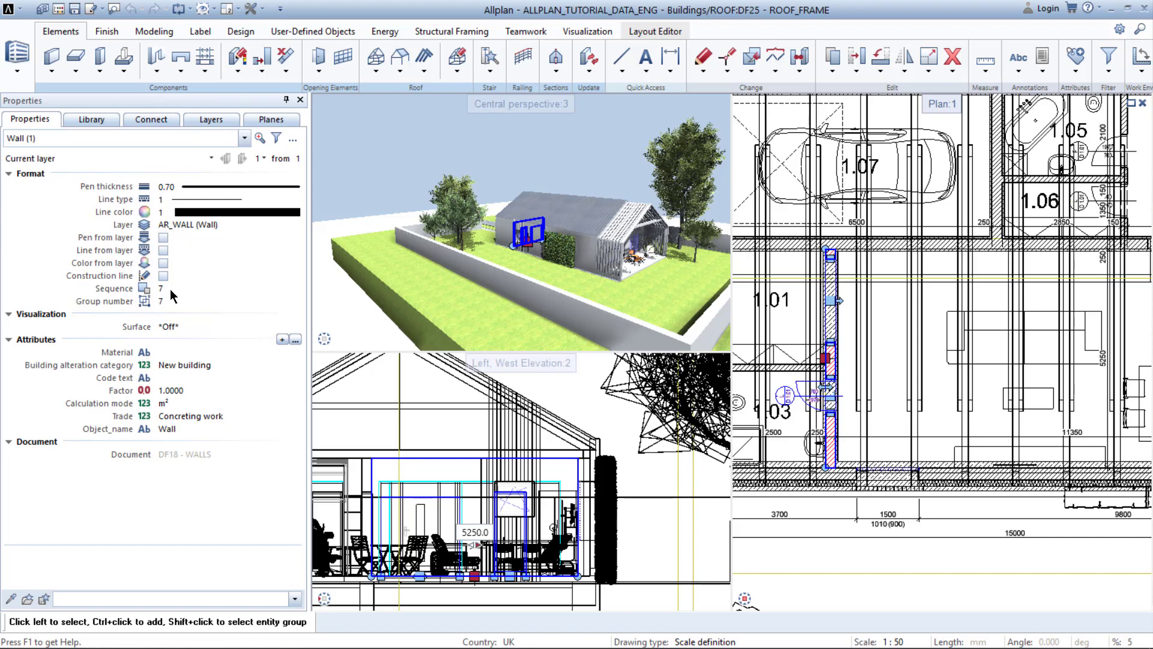
# - Make the wall's pen, line and colour follow layer AR_WALL, then reselect the wall
pyautogui.click(163, 237)
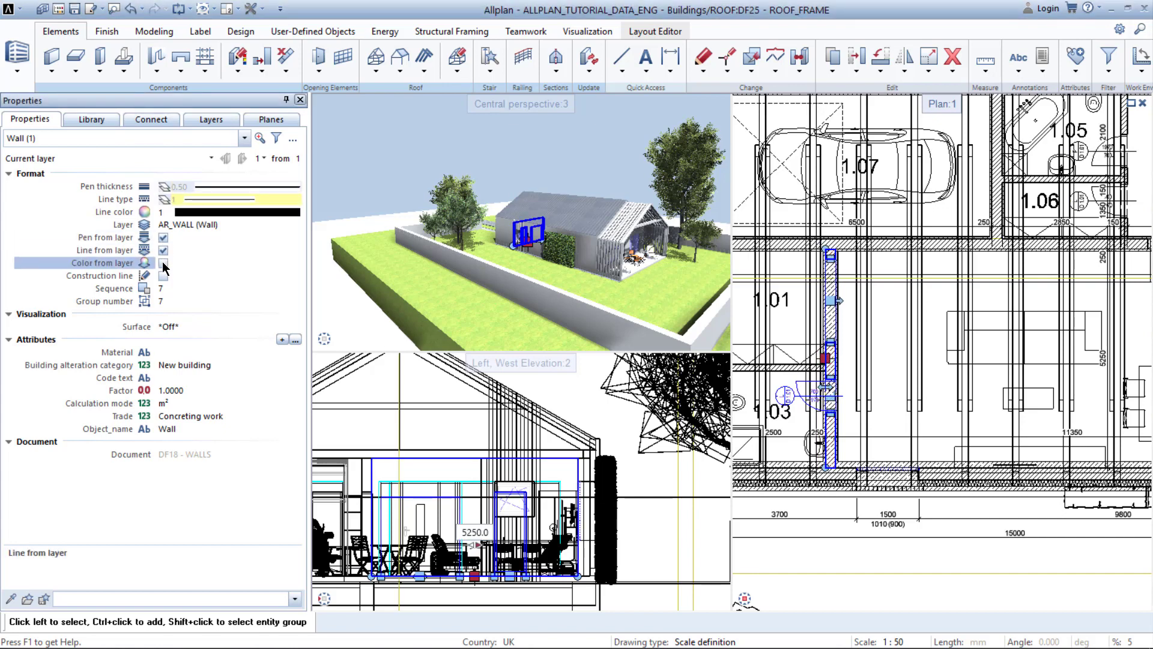
pyautogui.click(163, 264)
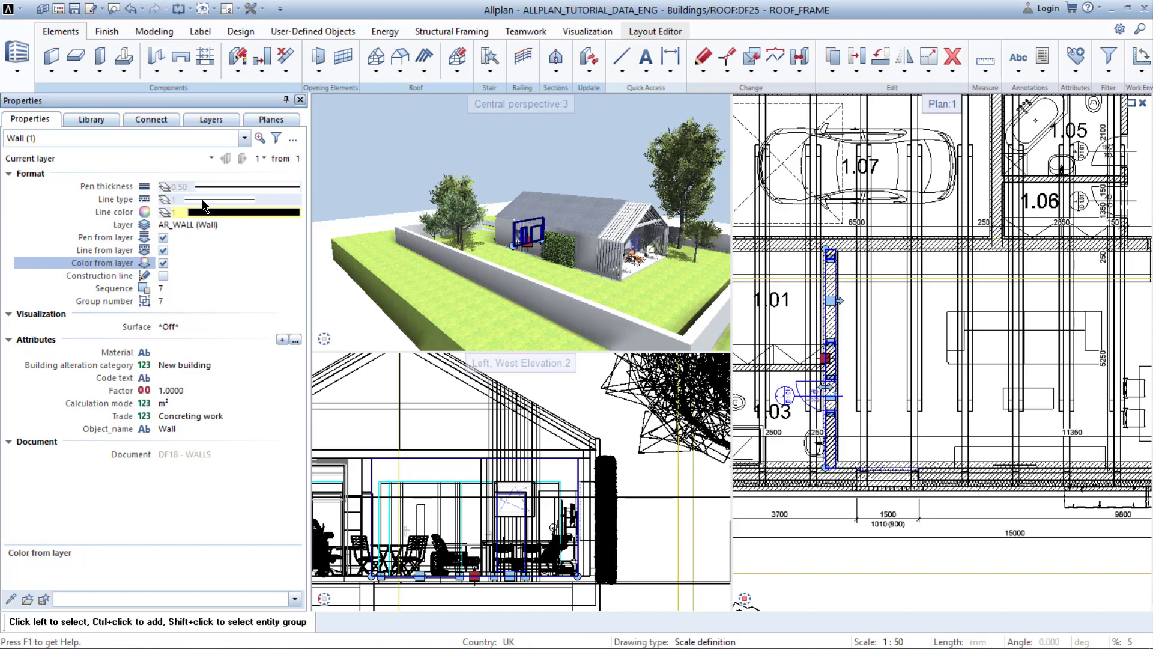
pyautogui.scroll(4, 797, 397)
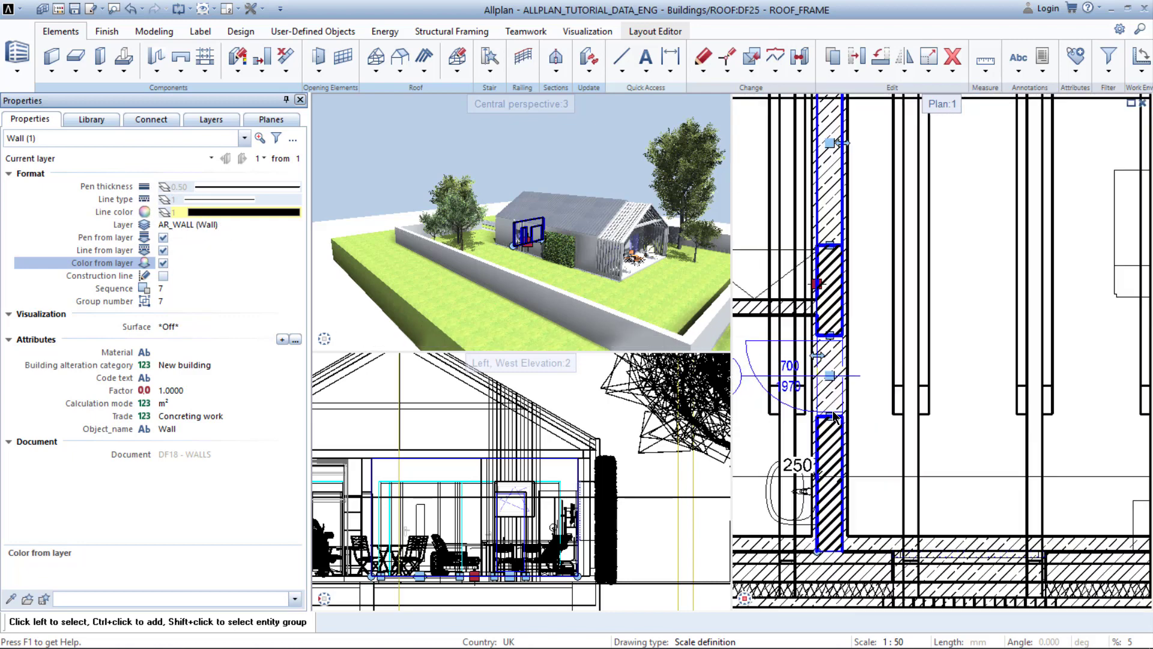
pyautogui.click(881, 471)
pyautogui.scroll(3, 865, 470)
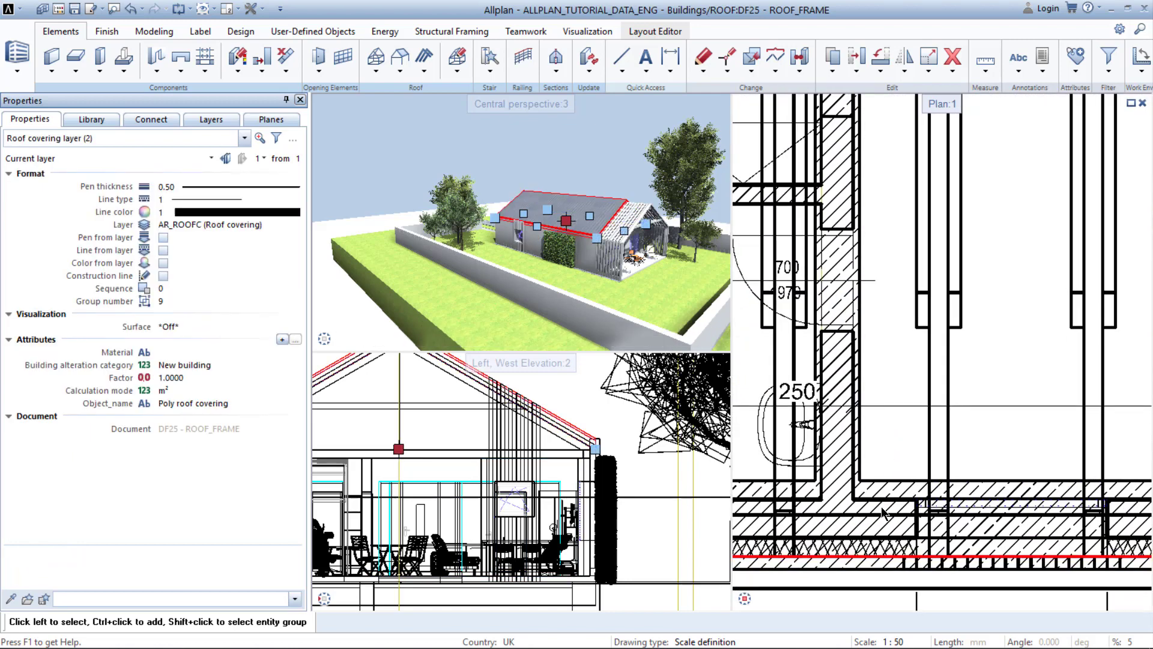
pyautogui.click(851, 469)
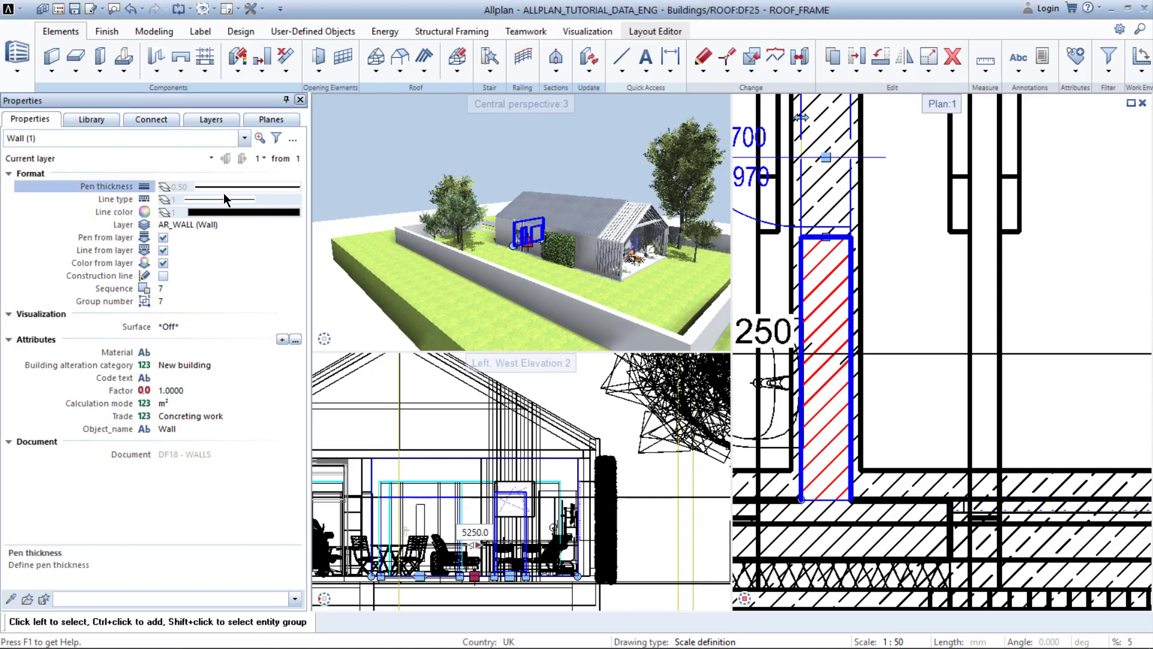
pyautogui.click(163, 262)
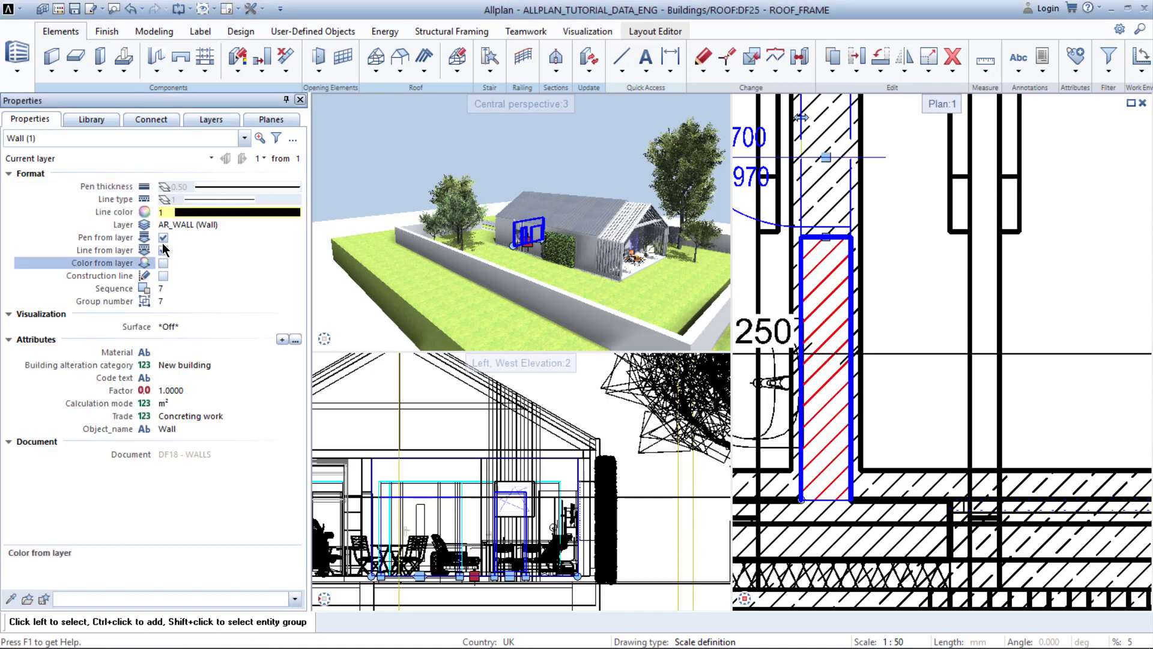
pyautogui.click(163, 238)
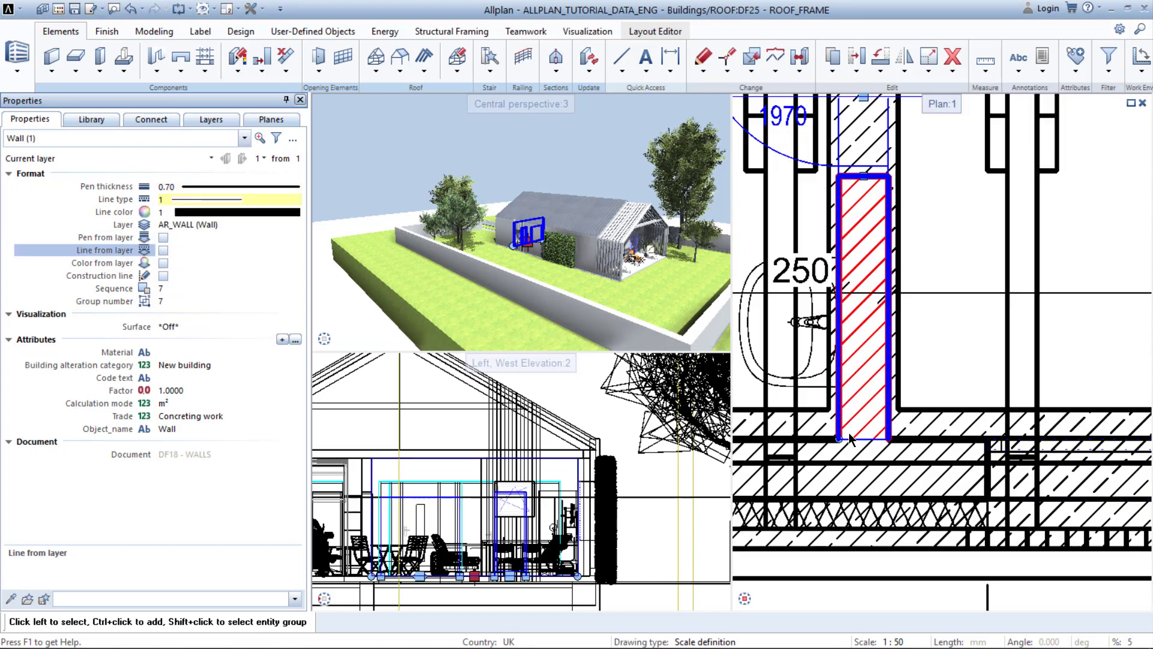
pyautogui.click(849, 432)
pyautogui.click(192, 186)
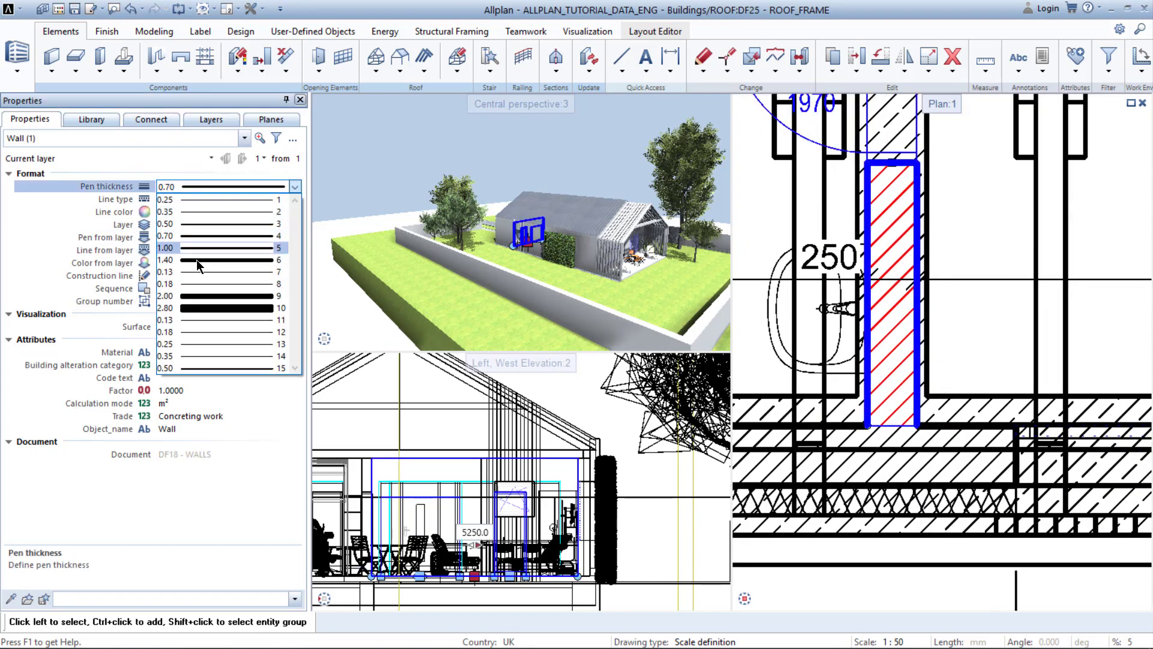
pyautogui.click(200, 294)
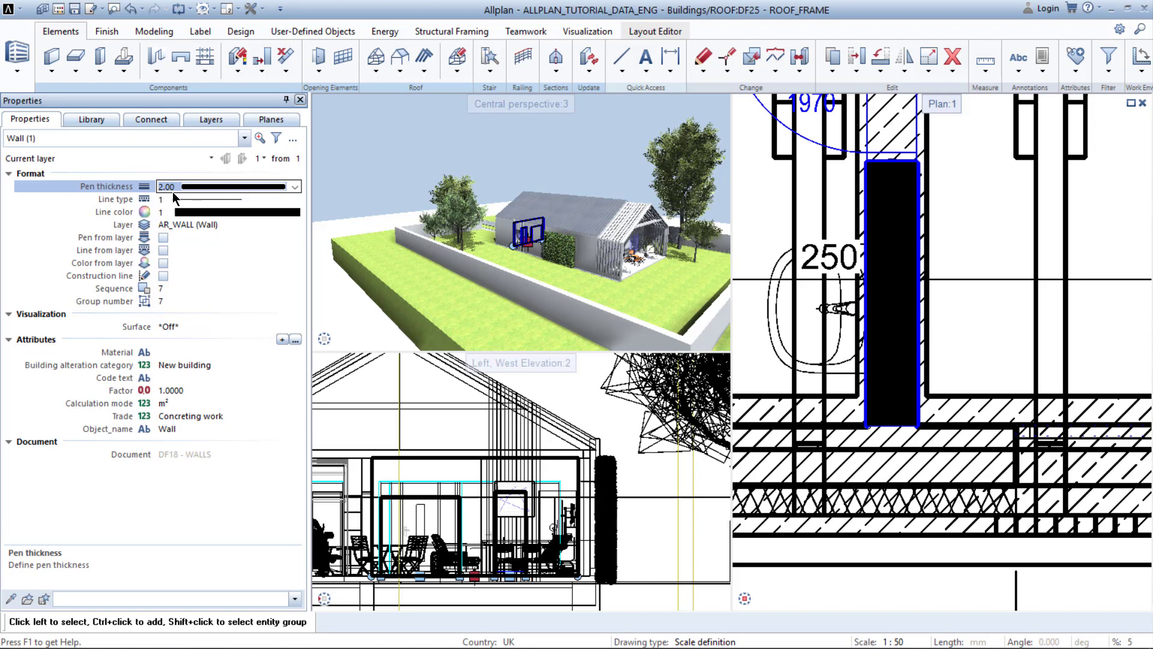
pyautogui.moveTo(996, 297); pyautogui.dragTo(962, 351, button='middle')
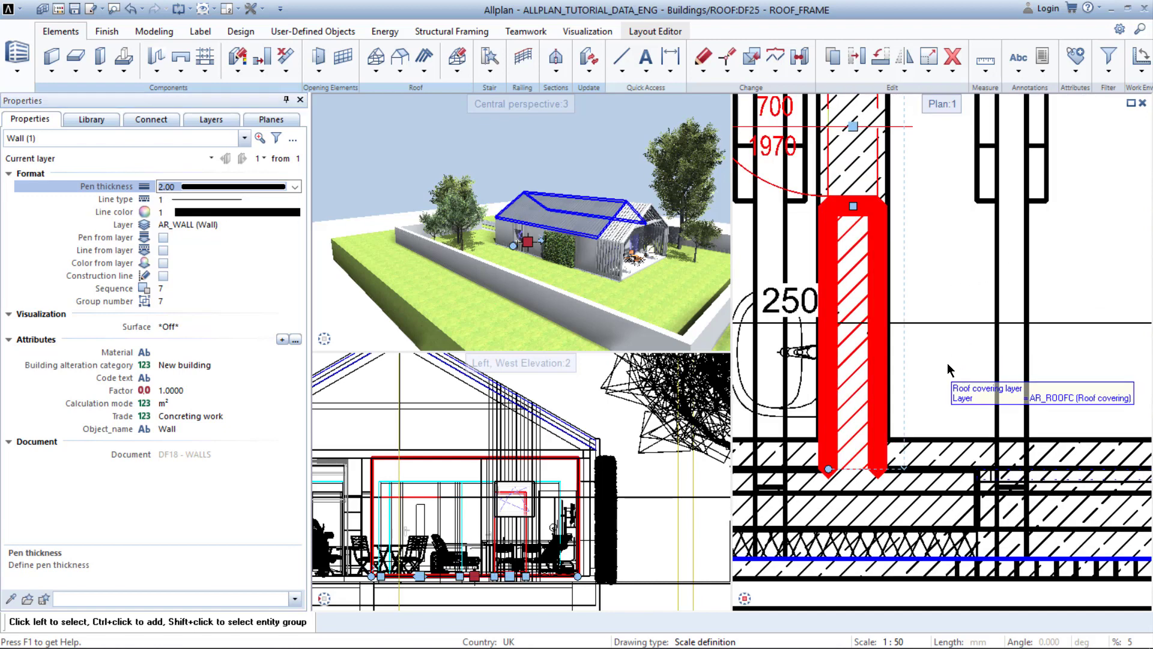
pyautogui.click(947, 364)
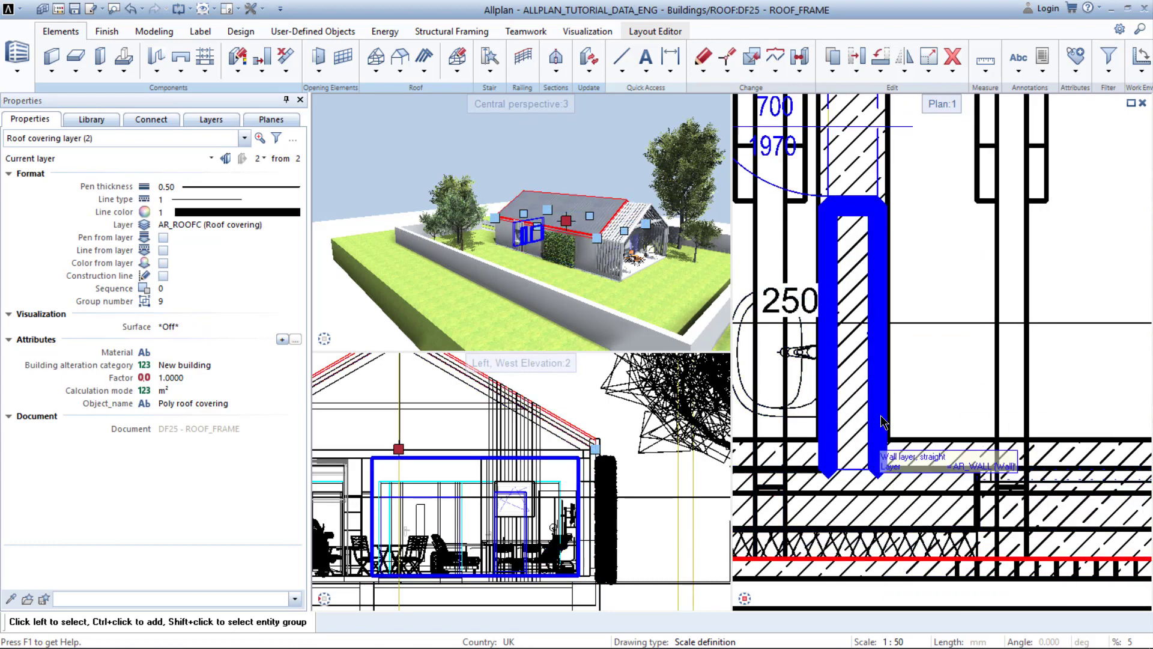
# - Give the wall line type 3 (dashed) and line colour 6 (red)
pyautogui.click(882, 421)
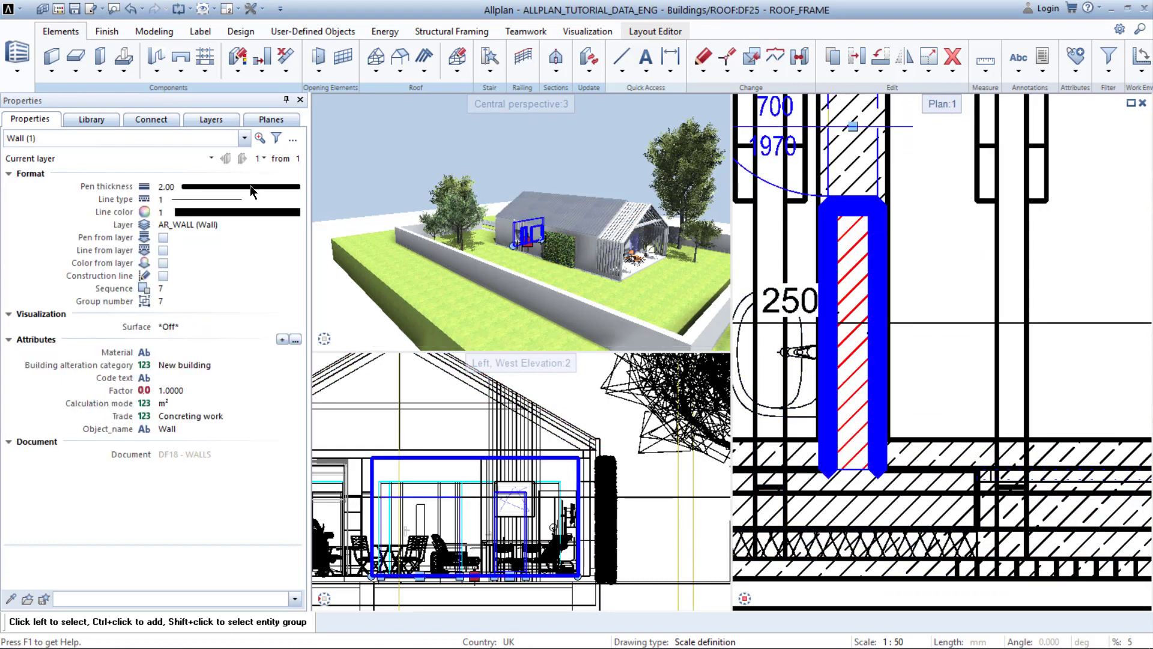
pyautogui.click(230, 197)
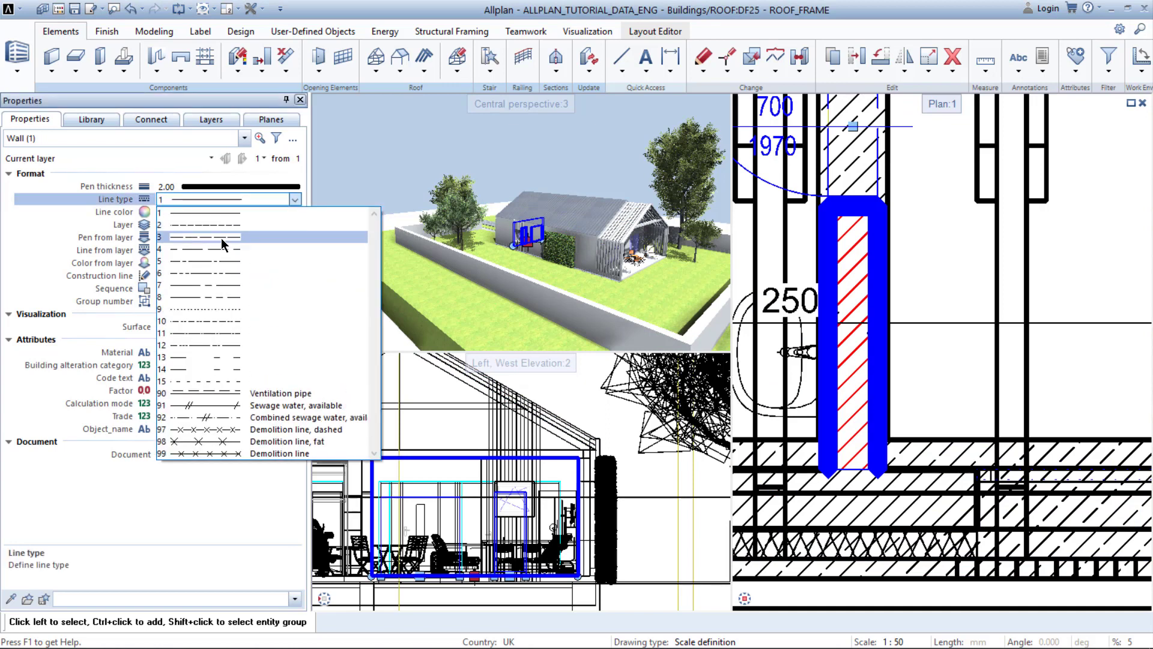
pyautogui.click(220, 238)
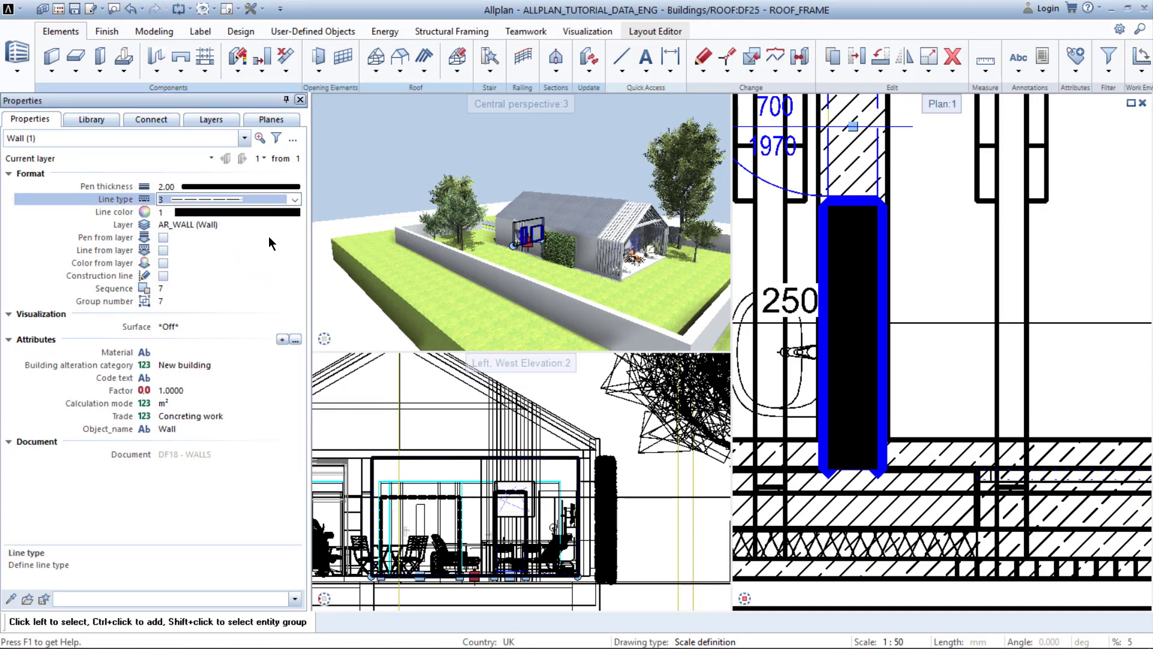
pyautogui.click(250, 213)
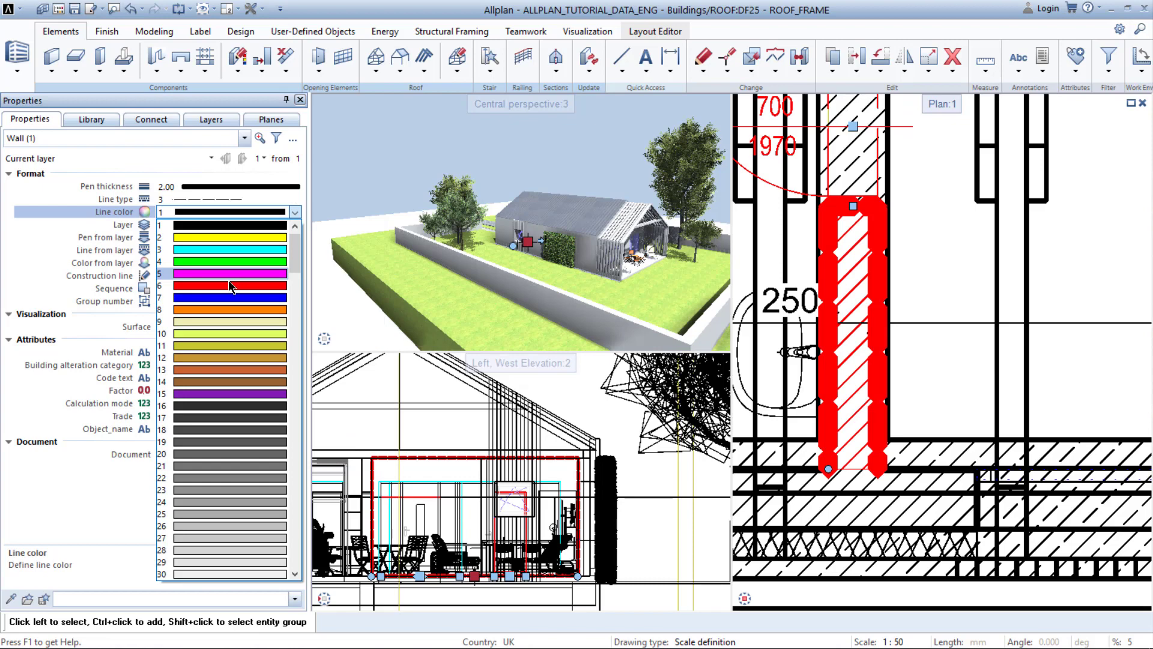
pyautogui.click(230, 285)
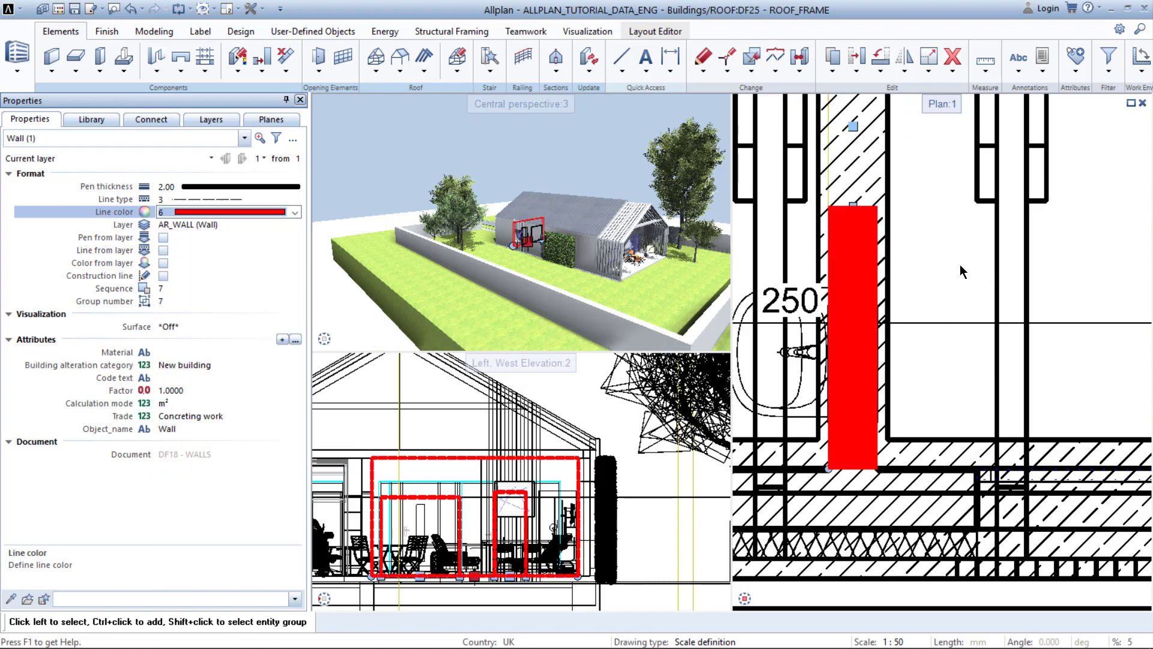
# - Deselect the wall and inspect the red dashed outline next to the roof covering
pyautogui.press('Escape')
pyautogui.click(951, 366)
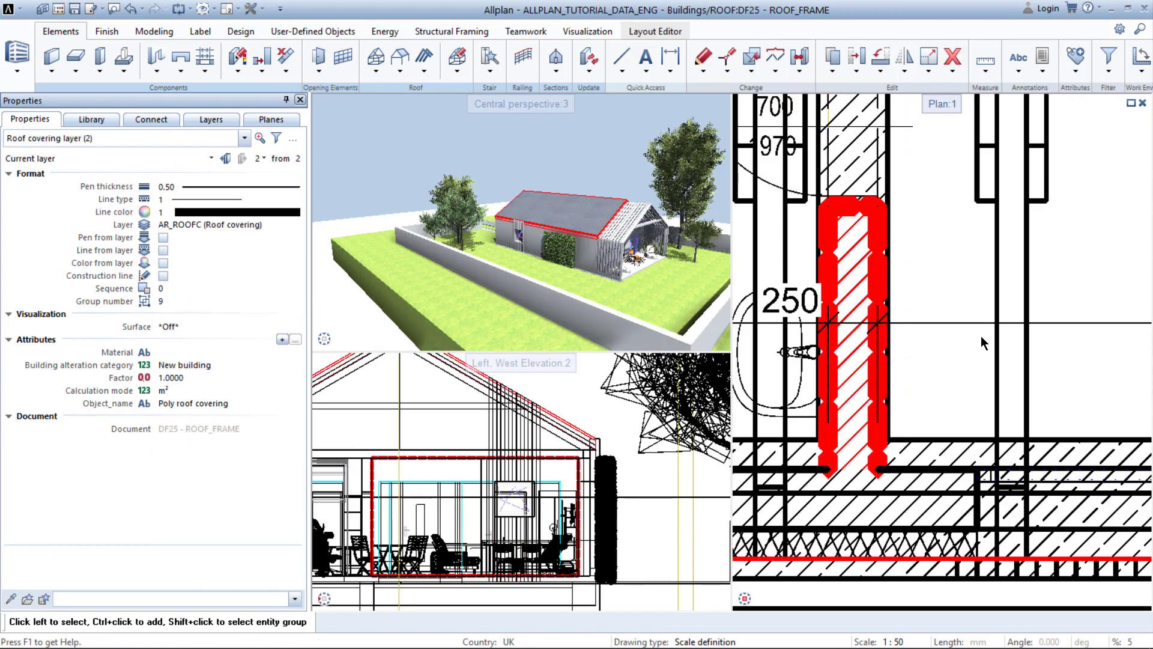
pyautogui.scroll(-2, 931, 349)
pyautogui.moveTo(930, 301); pyautogui.dragTo(918, 367, button='middle')
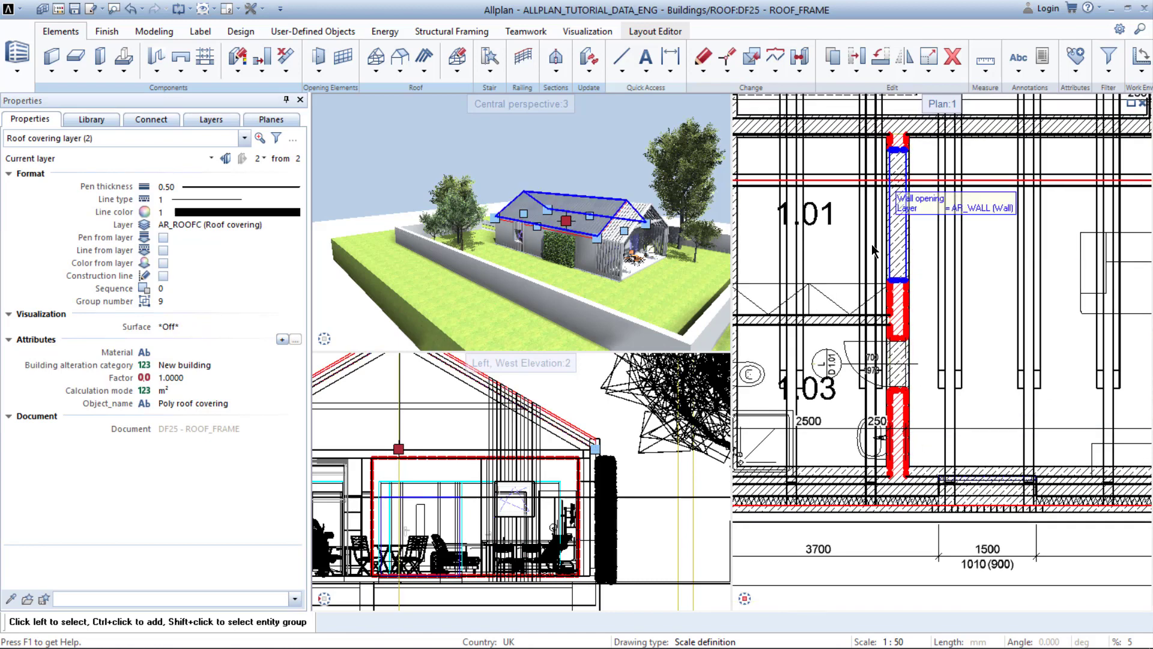
pyautogui.scroll(2, 913, 316)
pyautogui.scroll(1, 918, 325)
pyautogui.click(881, 370)
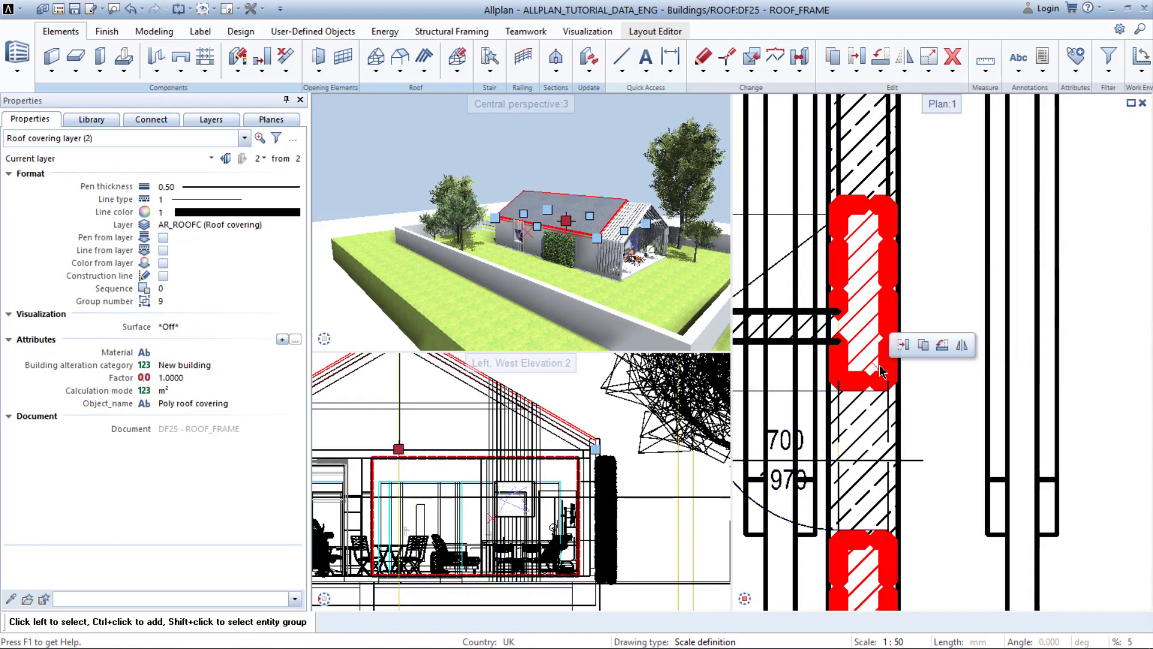
pyautogui.scroll(-2, 911, 343)
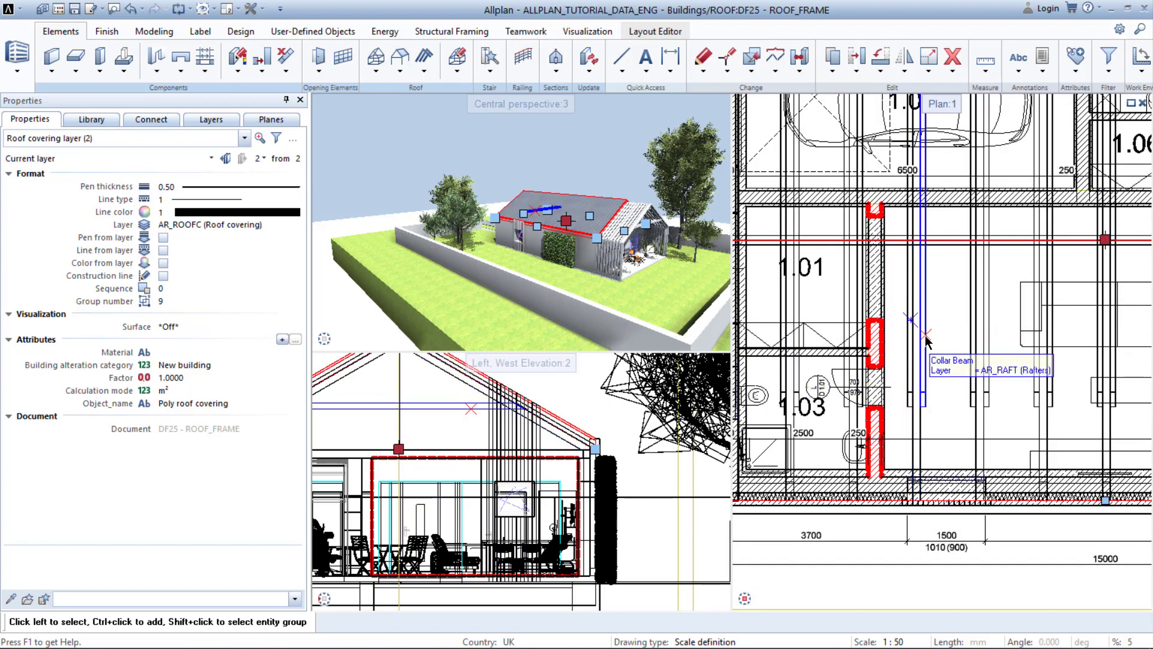
pyautogui.moveTo(961, 342)
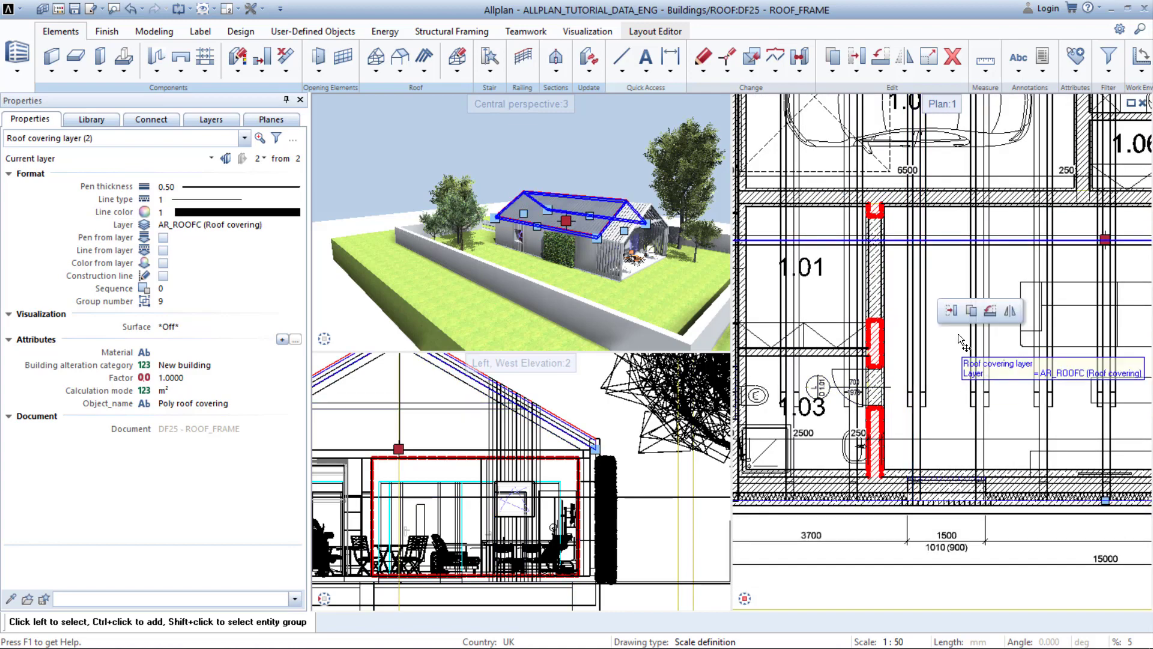
pyautogui.press('Escape')
# - Switch to layout PL1 and open Elements in layout window for the ground-floor window
pyautogui.click(633, 33)
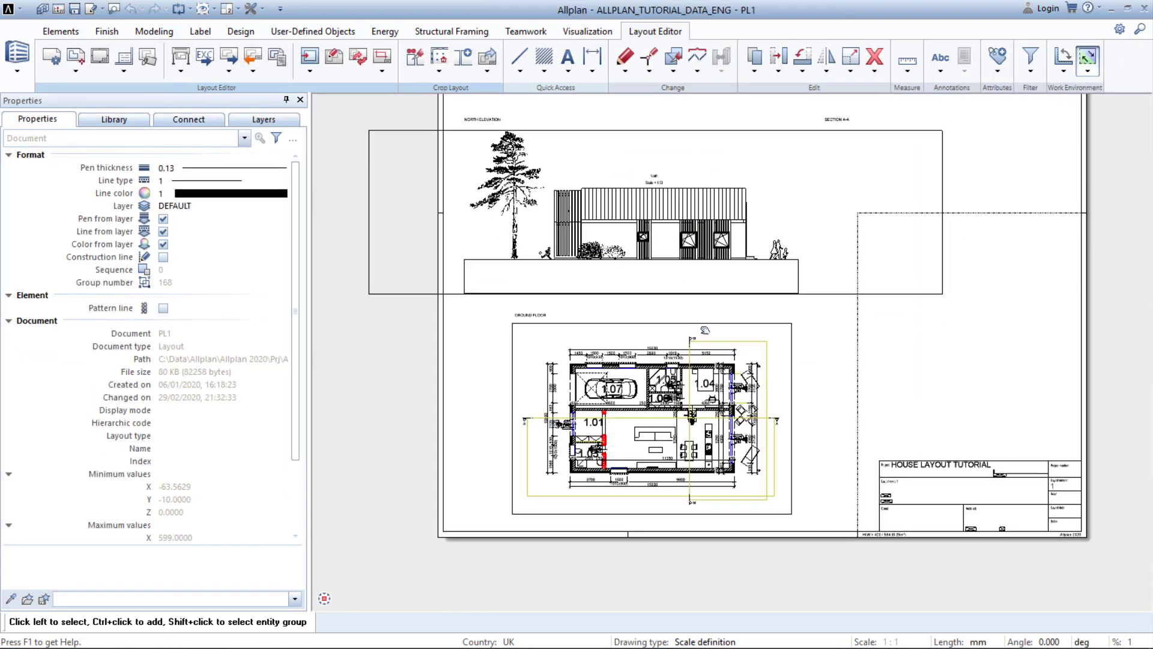
pyautogui.scroll(3, 670, 434)
pyautogui.scroll(2, 655, 445)
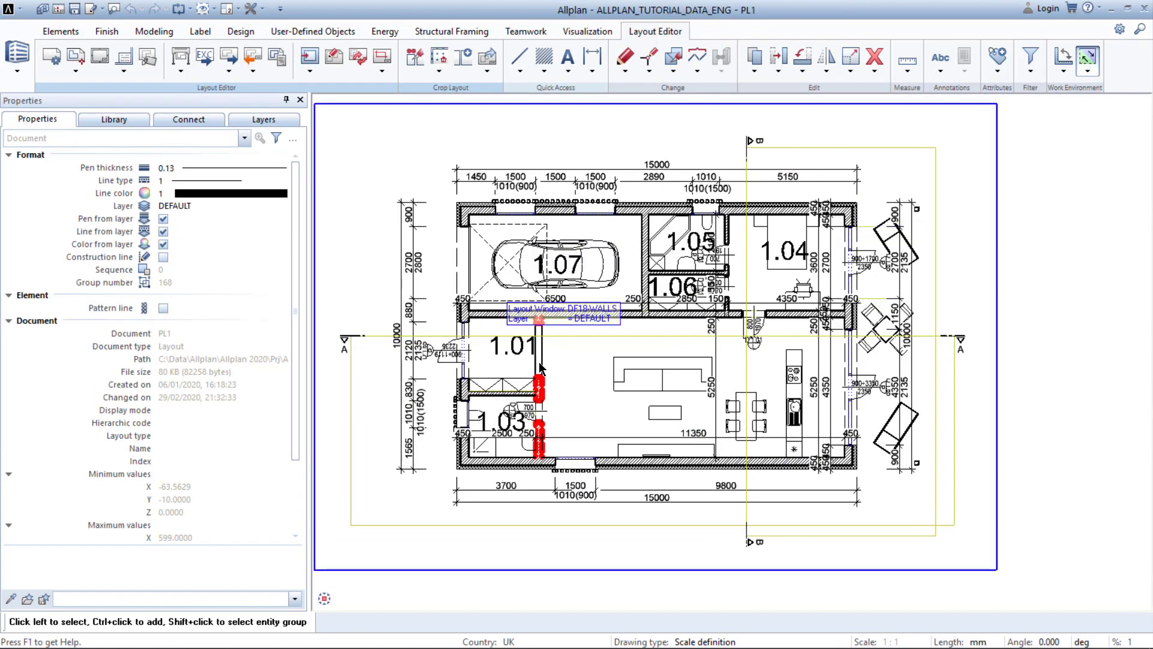
pyautogui.doubleClick(398, 135)
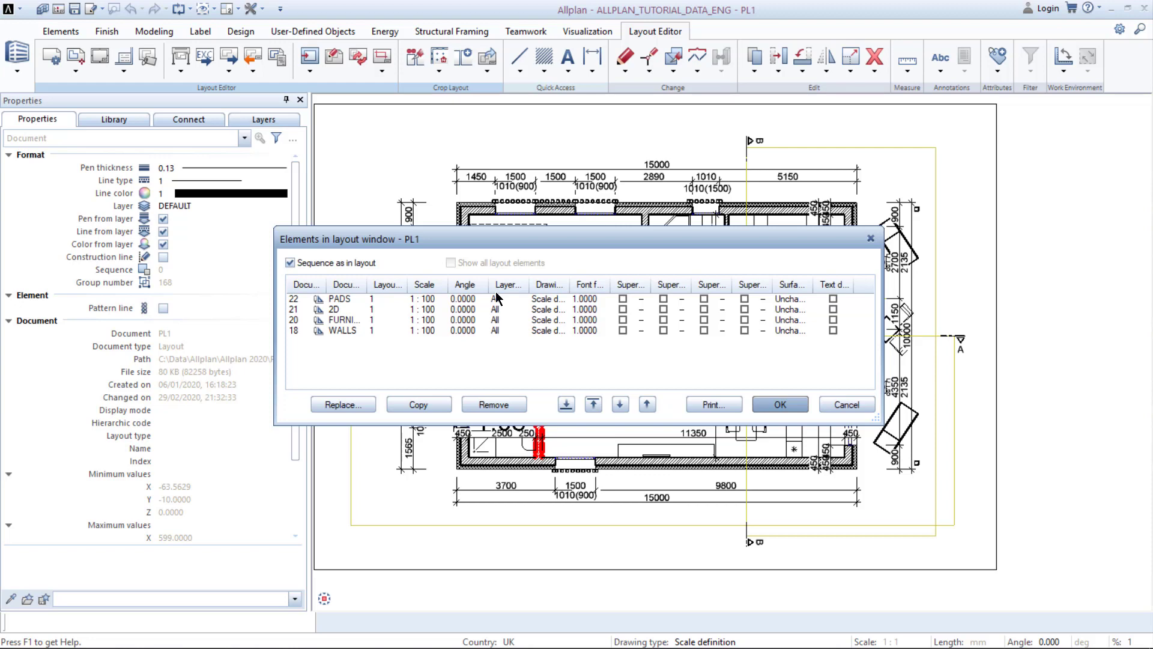
# - Give the WALLS layout element a fixed layer setting with AR_WALL hidden
pyautogui.doubleClick(495, 336)
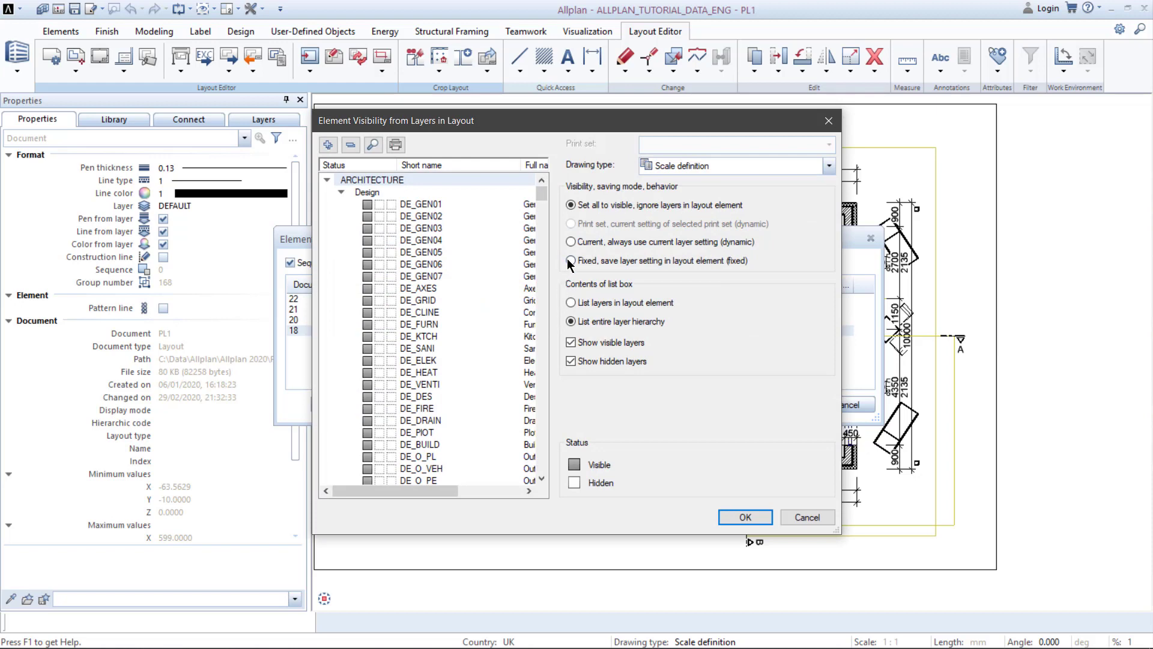
pyautogui.click(571, 260)
pyautogui.scroll(-8, 422, 248)
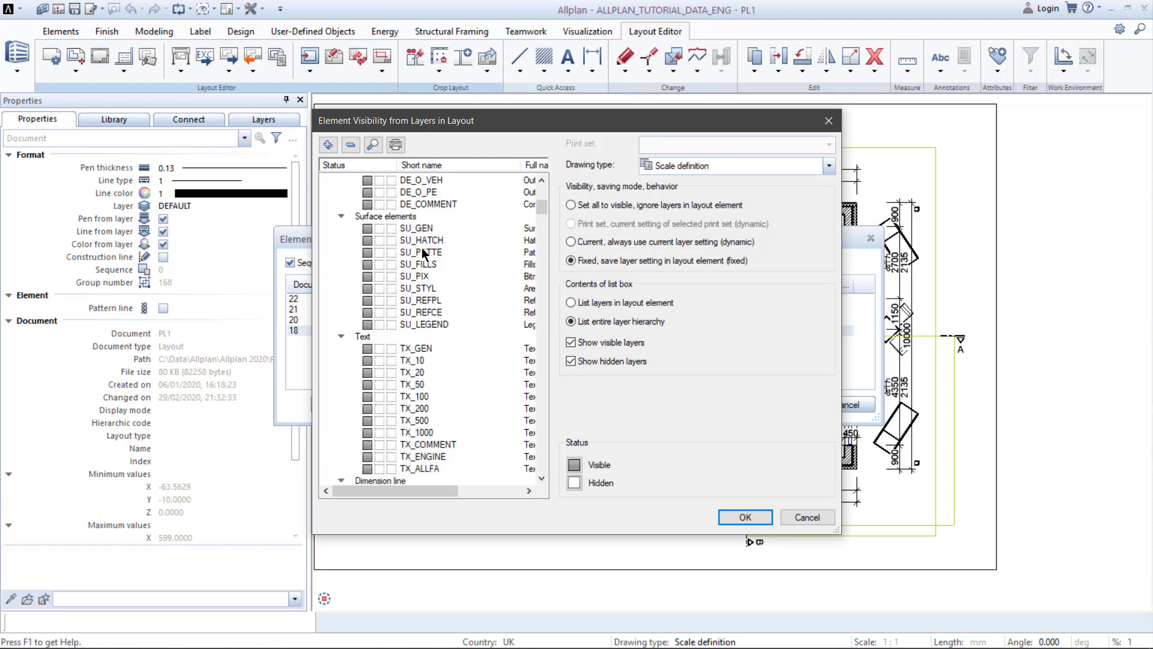
pyautogui.scroll(-8, 421, 248)
pyautogui.scroll(-7, 422, 247)
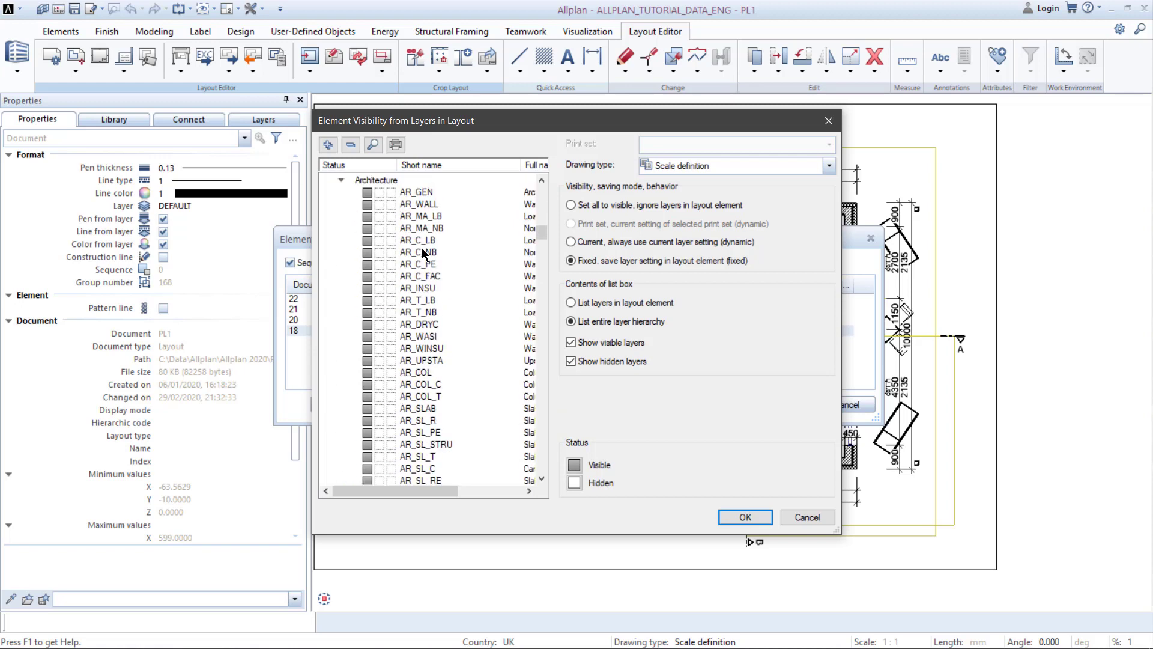
pyautogui.scroll(1, 422, 252)
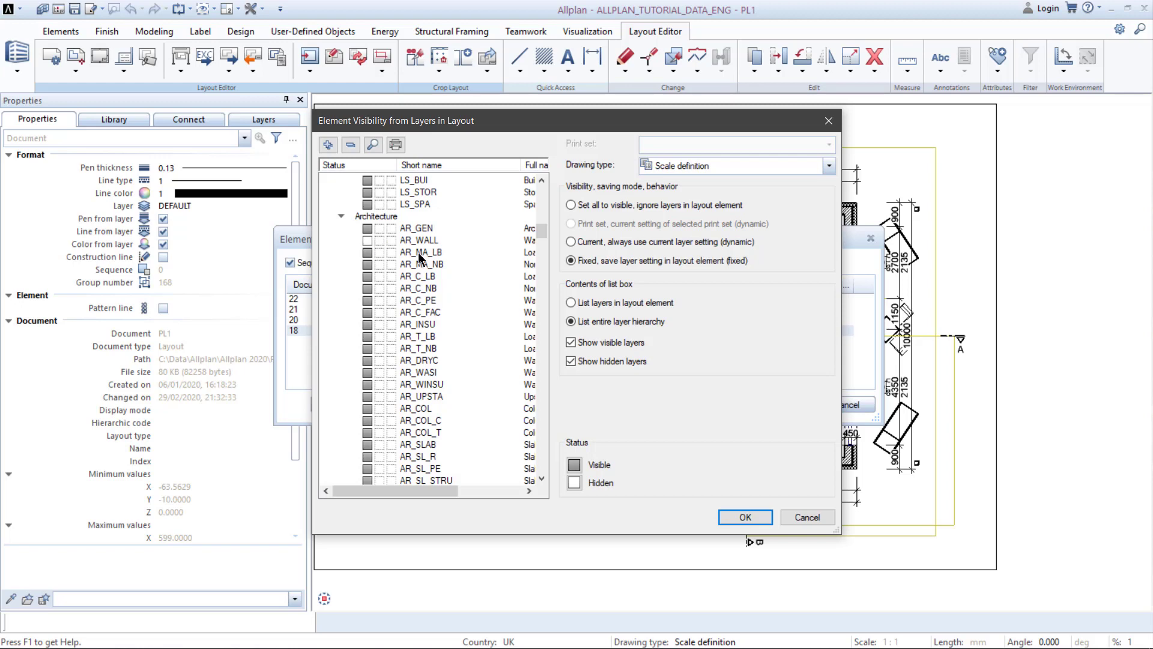
pyautogui.click(746, 517)
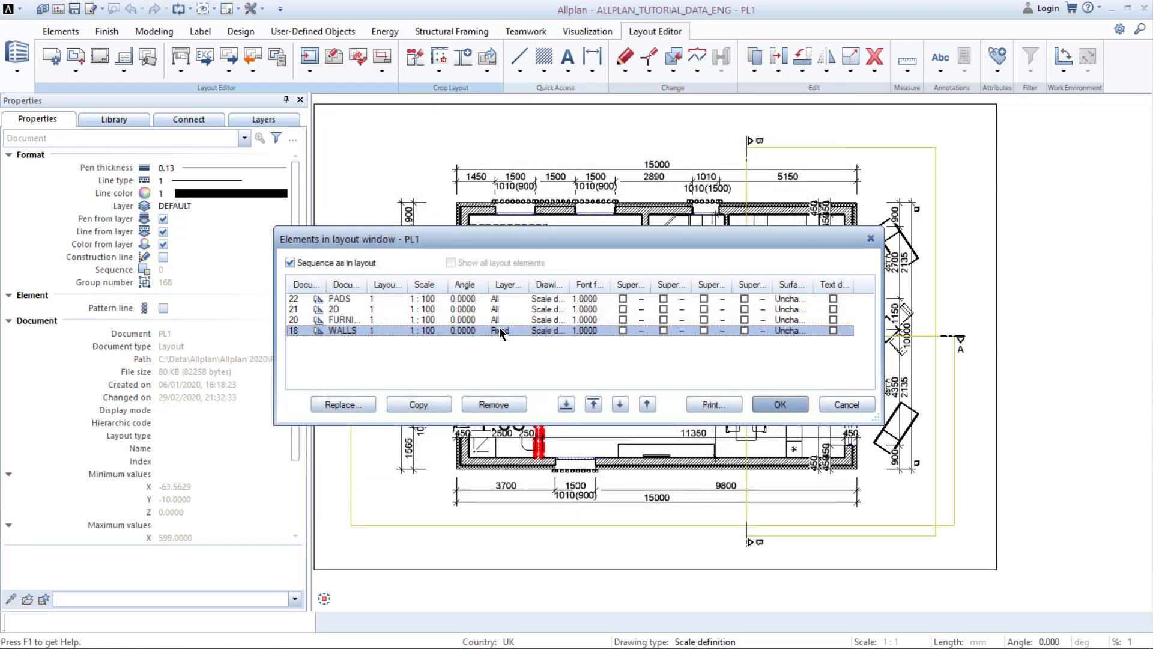
pyautogui.click(762, 405)
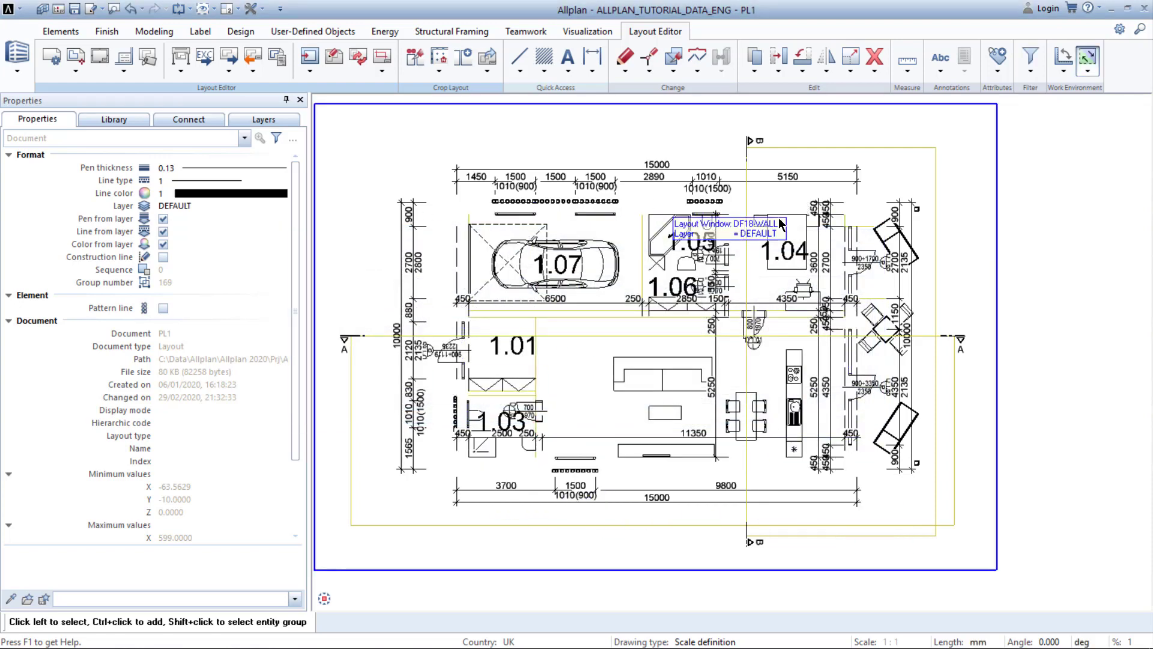
# - Set the WALLS layout element to 'Set all to visible, ignore layers in layout element'
pyautogui.doubleClick(401, 150)
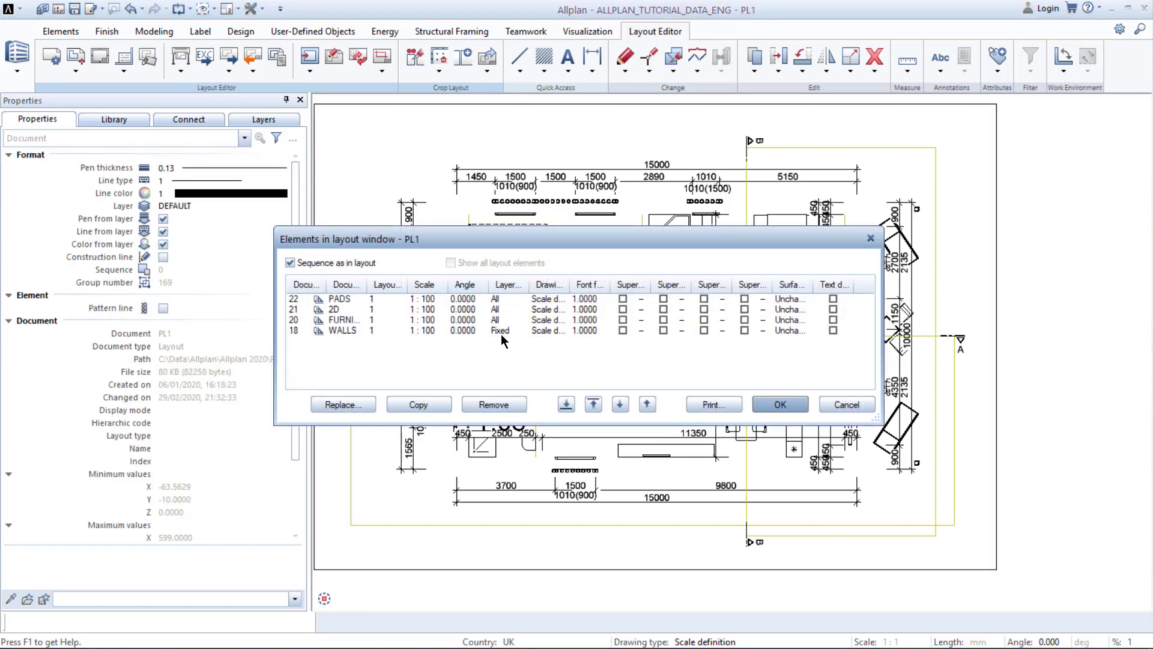
pyautogui.doubleClick(502, 330)
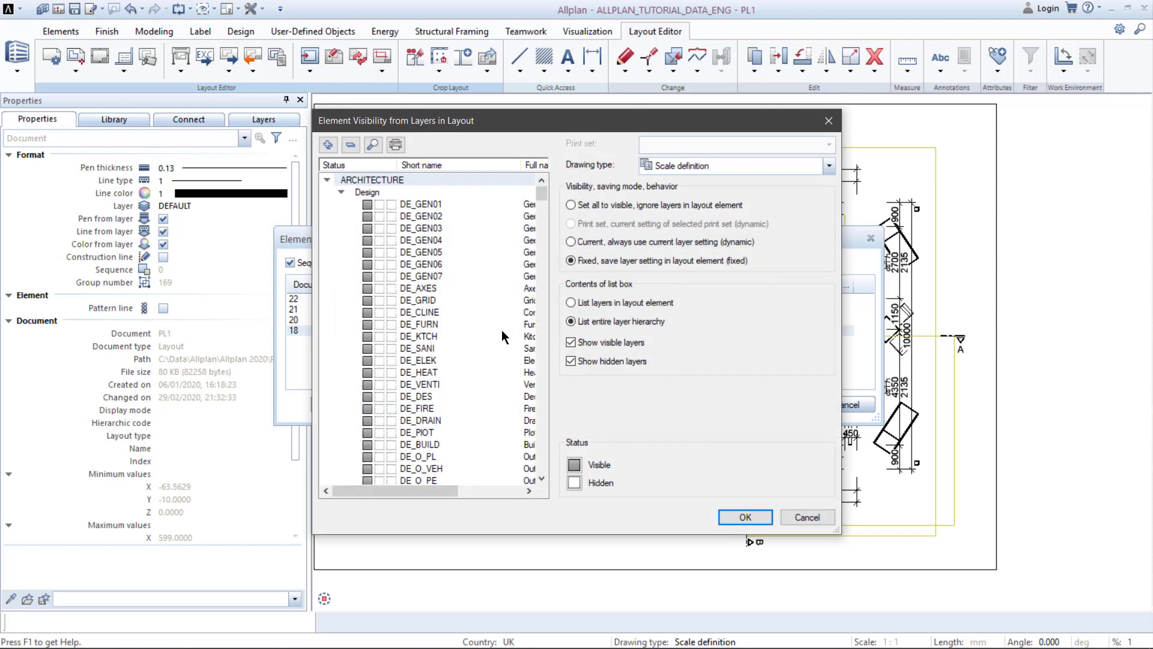
pyautogui.scroll(-5, 502, 335)
pyautogui.scroll(-5, 502, 336)
pyautogui.scroll(-5, 502, 336)
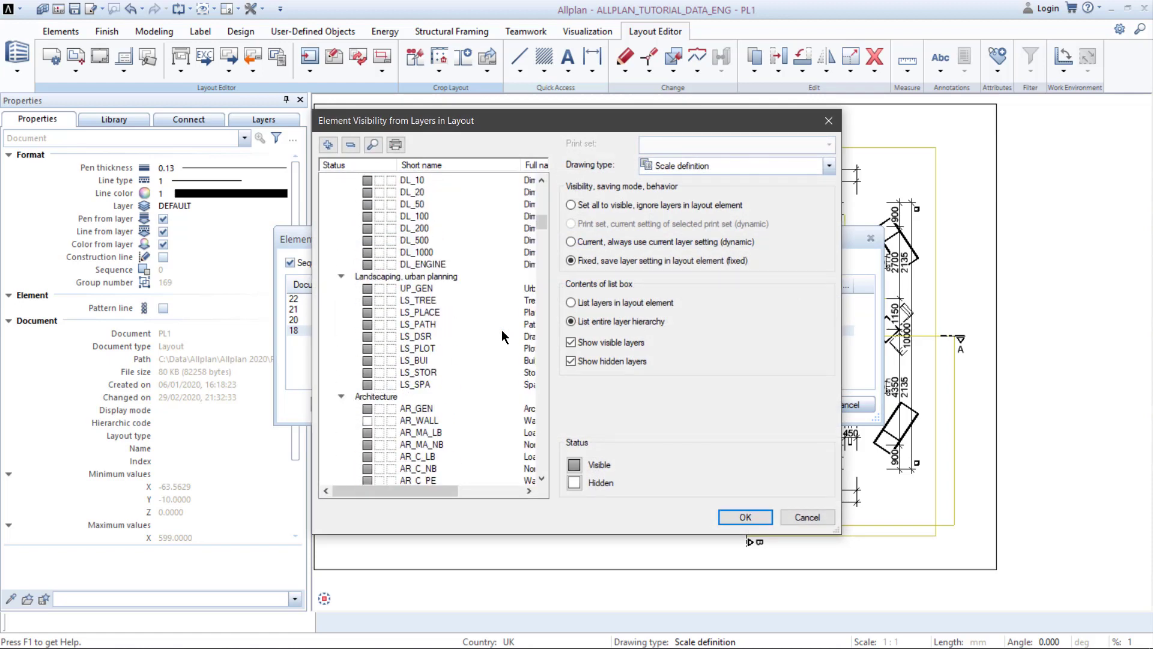
pyautogui.scroll(-4, 502, 334)
pyautogui.scroll(-3, 478, 323)
pyautogui.scroll(-2, 445, 313)
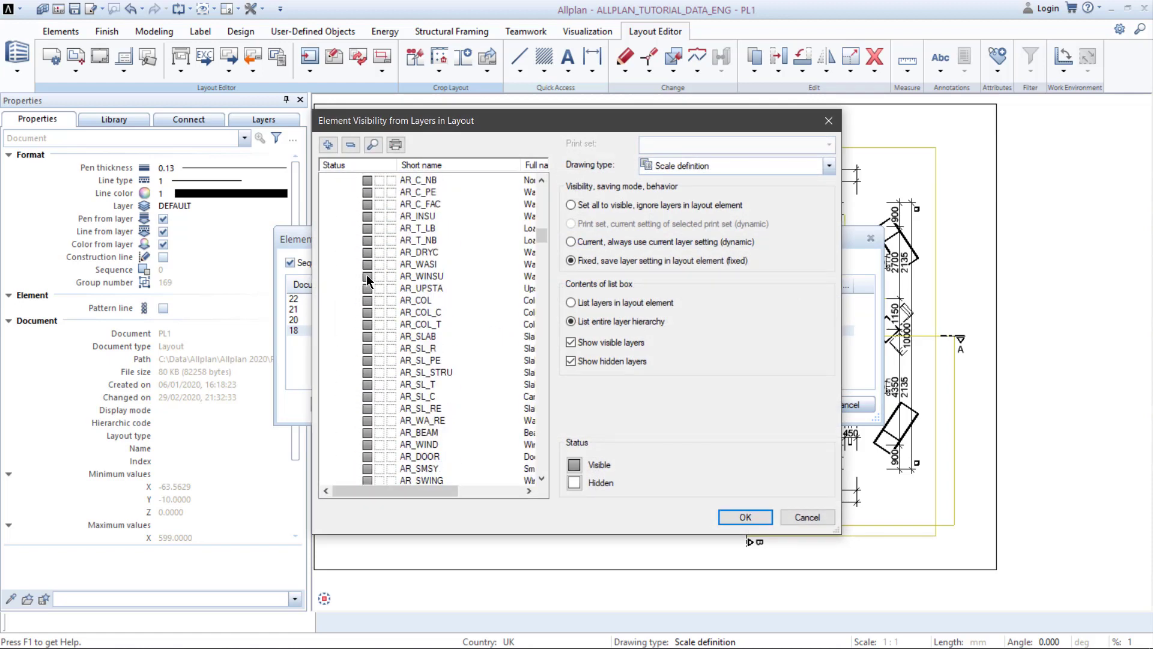
pyautogui.scroll(-3, 388, 304)
pyautogui.scroll(-5, 425, 368)
pyautogui.scroll(5, 424, 368)
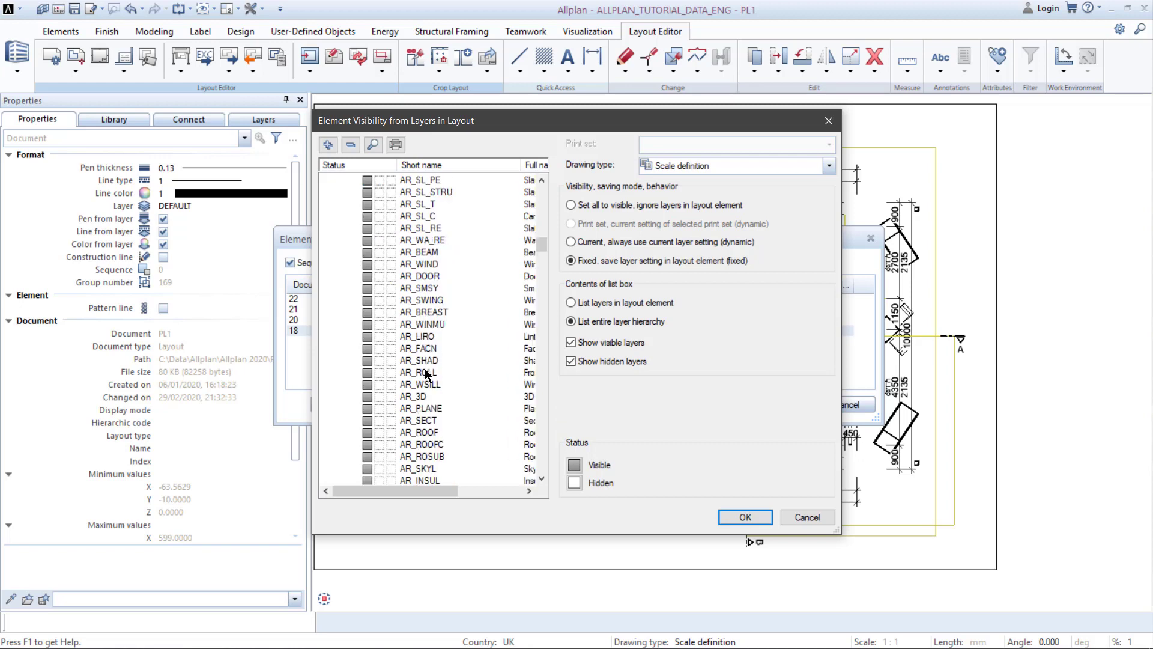
pyautogui.scroll(3, 424, 368)
pyautogui.scroll(-6, 424, 369)
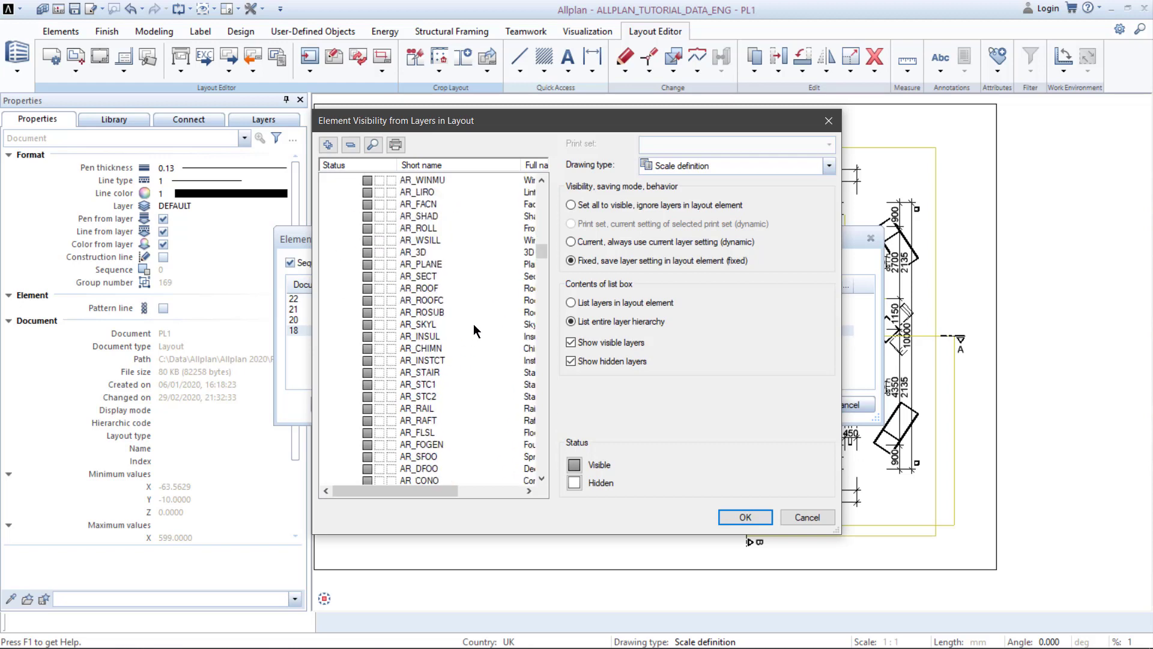
pyautogui.click(570, 206)
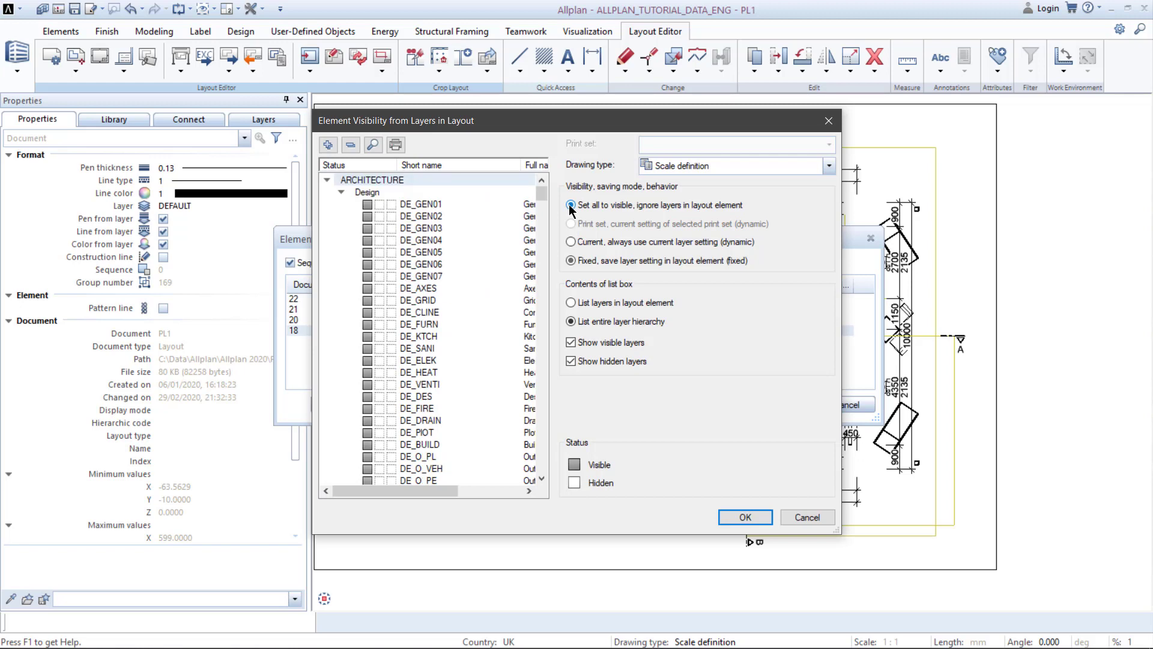
pyautogui.click(745, 516)
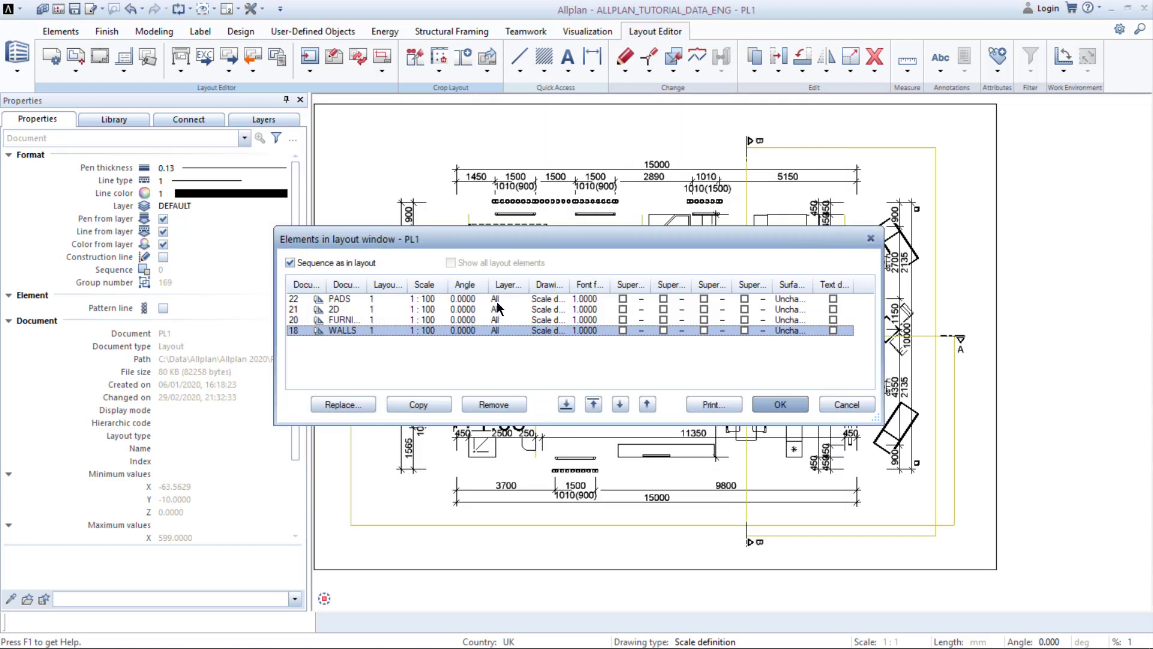
pyautogui.click(791, 404)
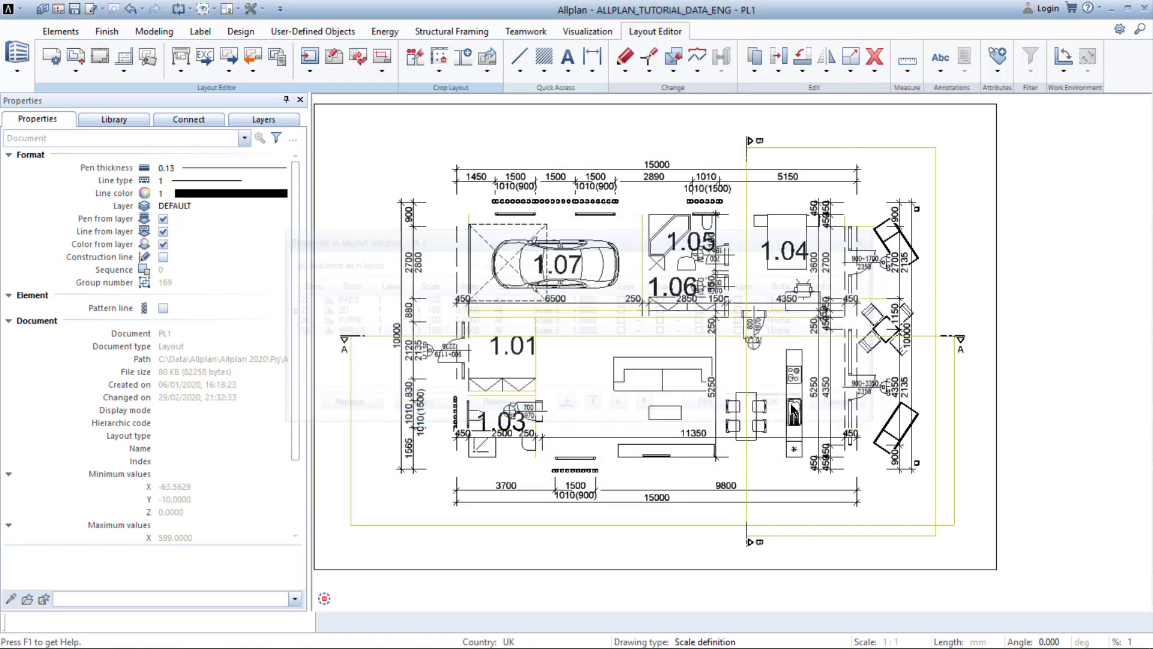